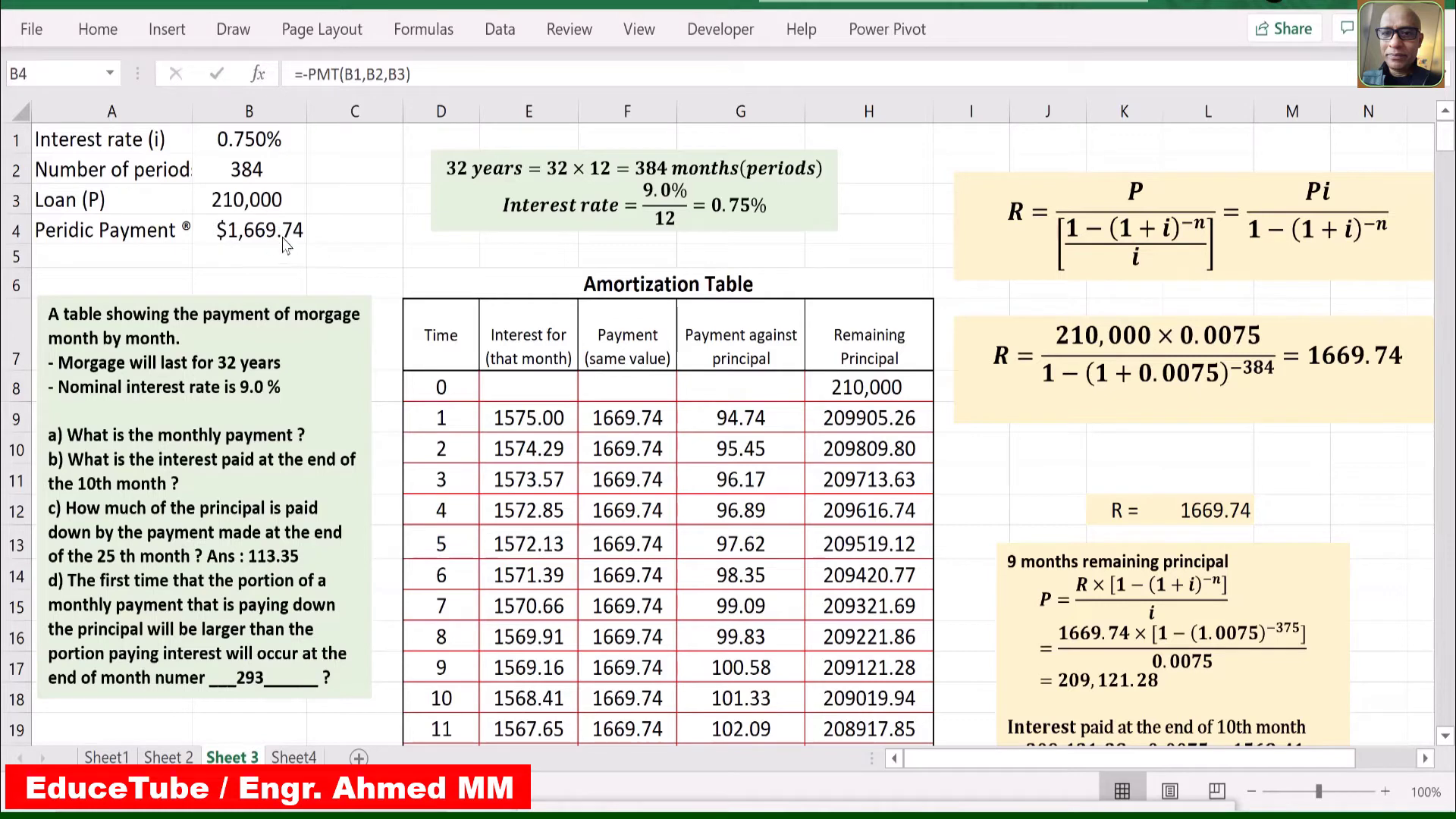
Step: Inspect the PMT function arguments behind the periodic payment in cell B4, keeping the formula as it is
click(210, 235)
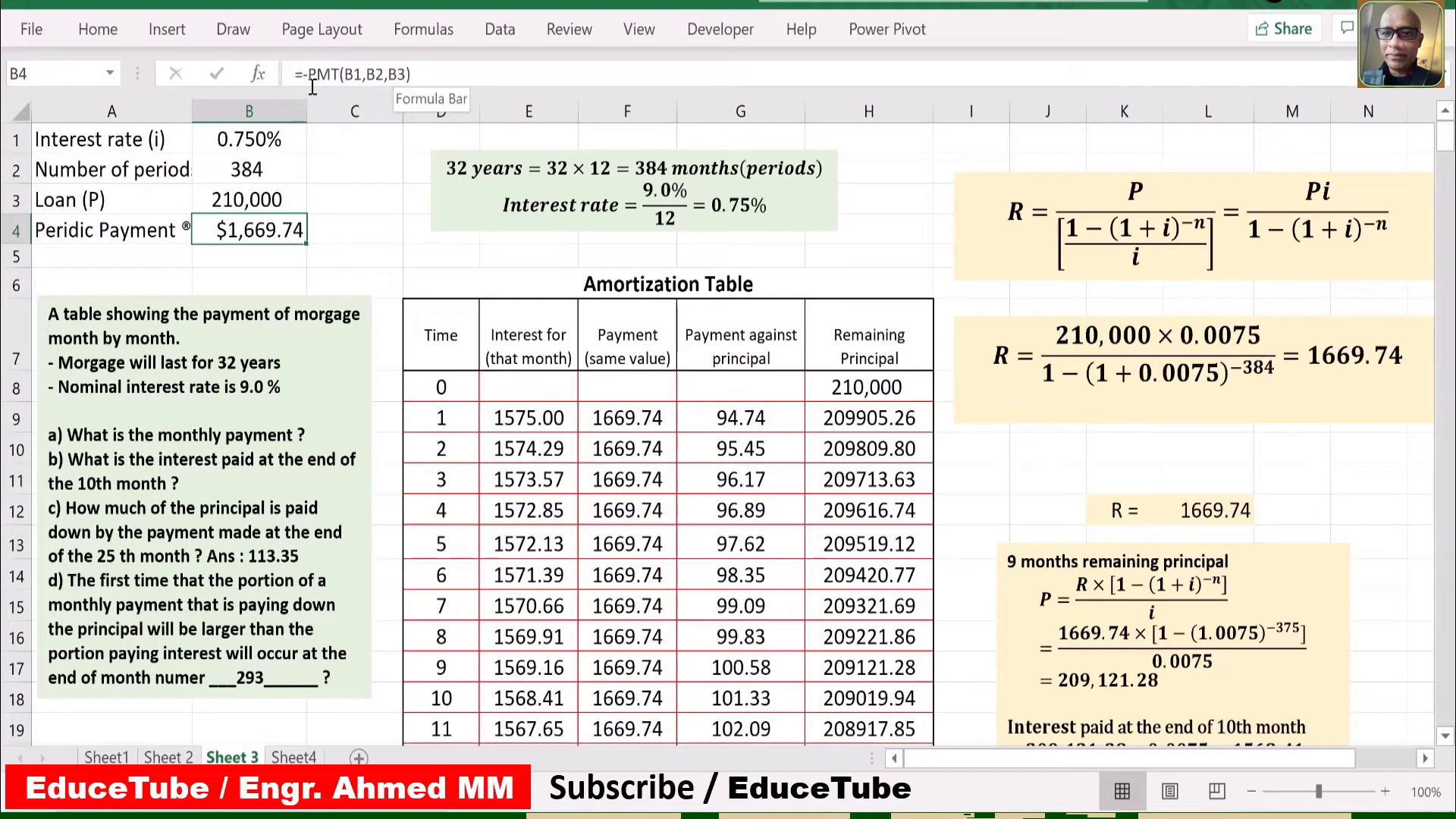
click(257, 74)
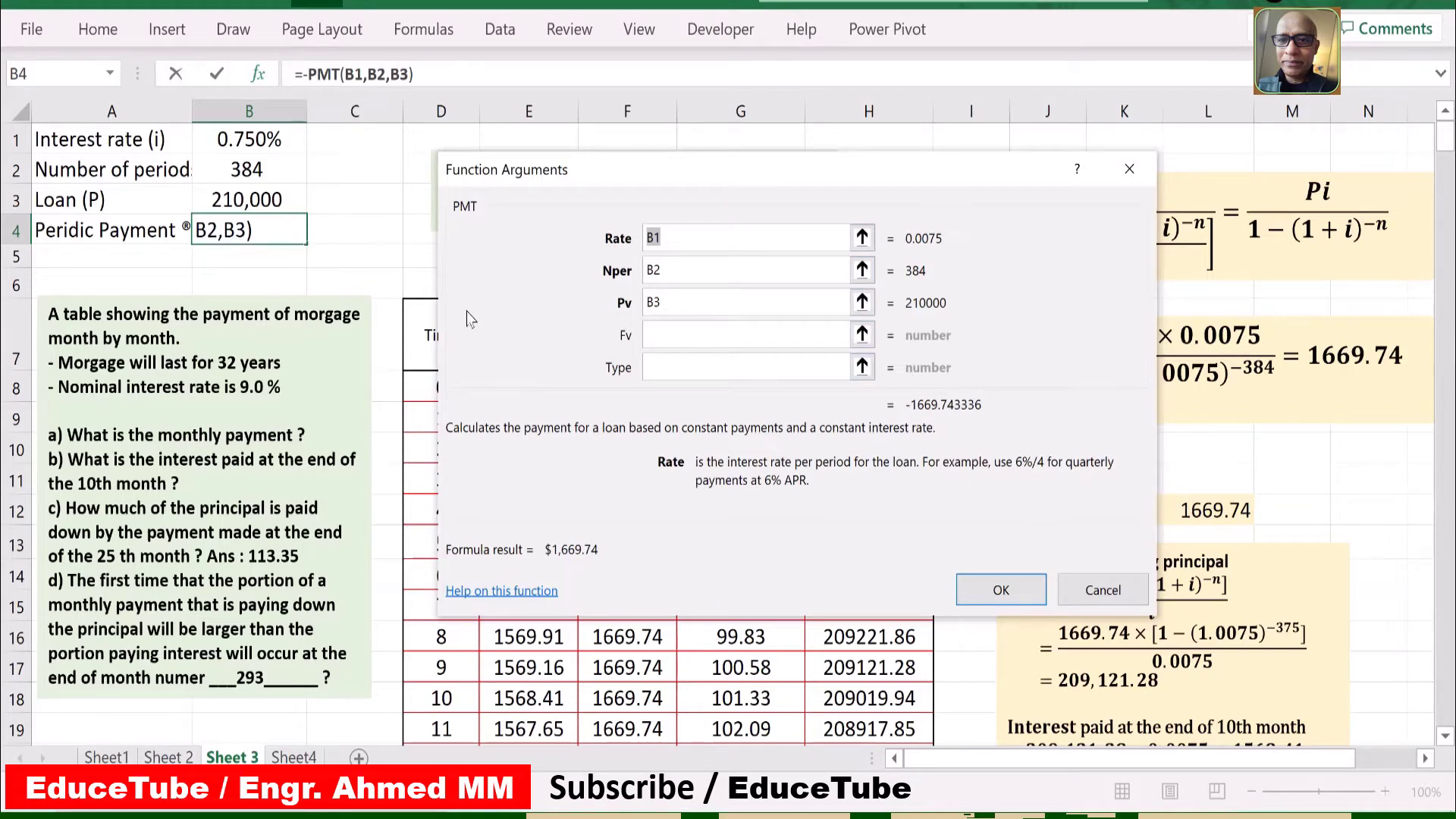
click(978, 589)
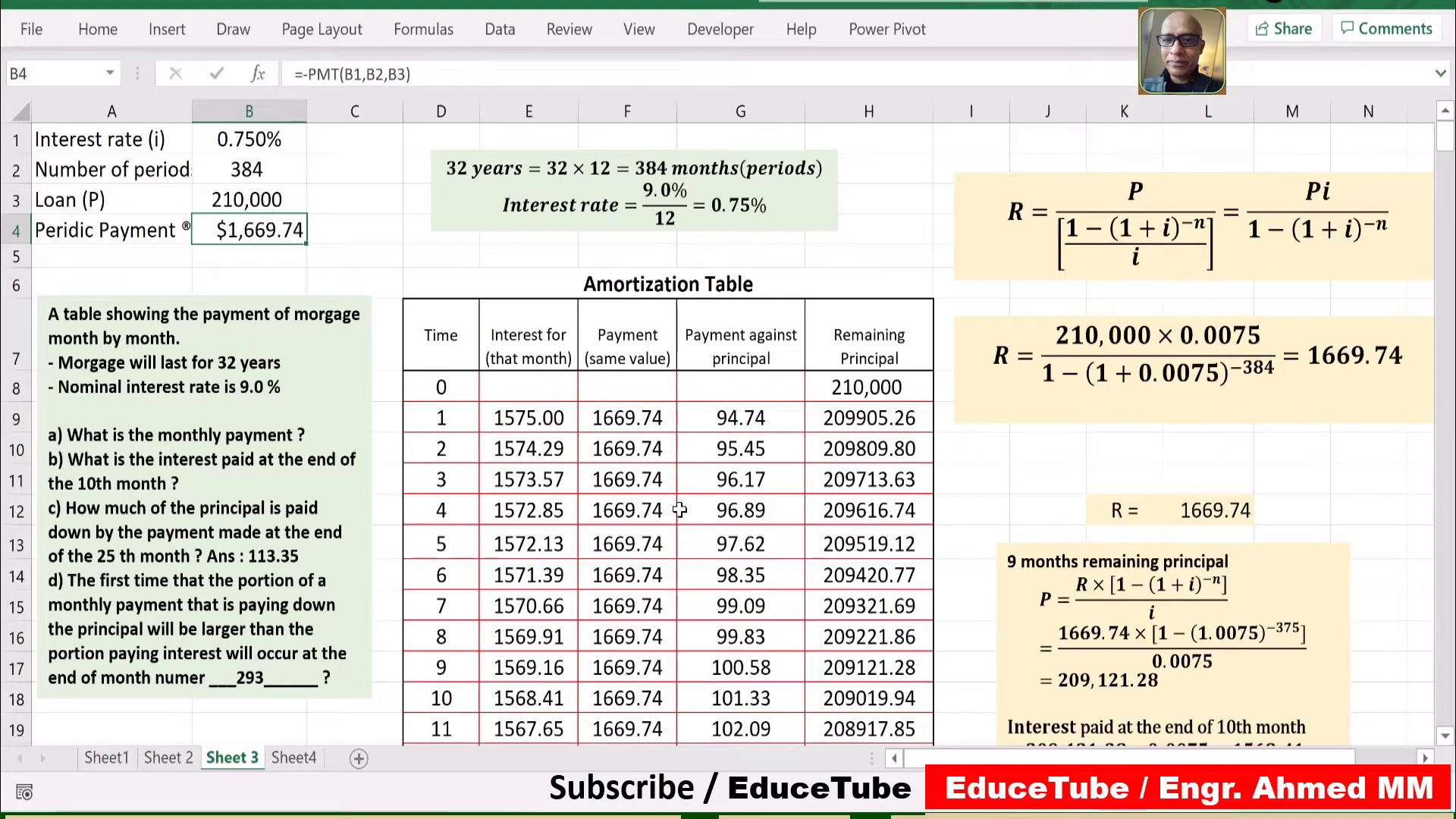
Step: Examine the amortization table from the first month through the final payment in month 384
scroll(675, 500, down, 1)
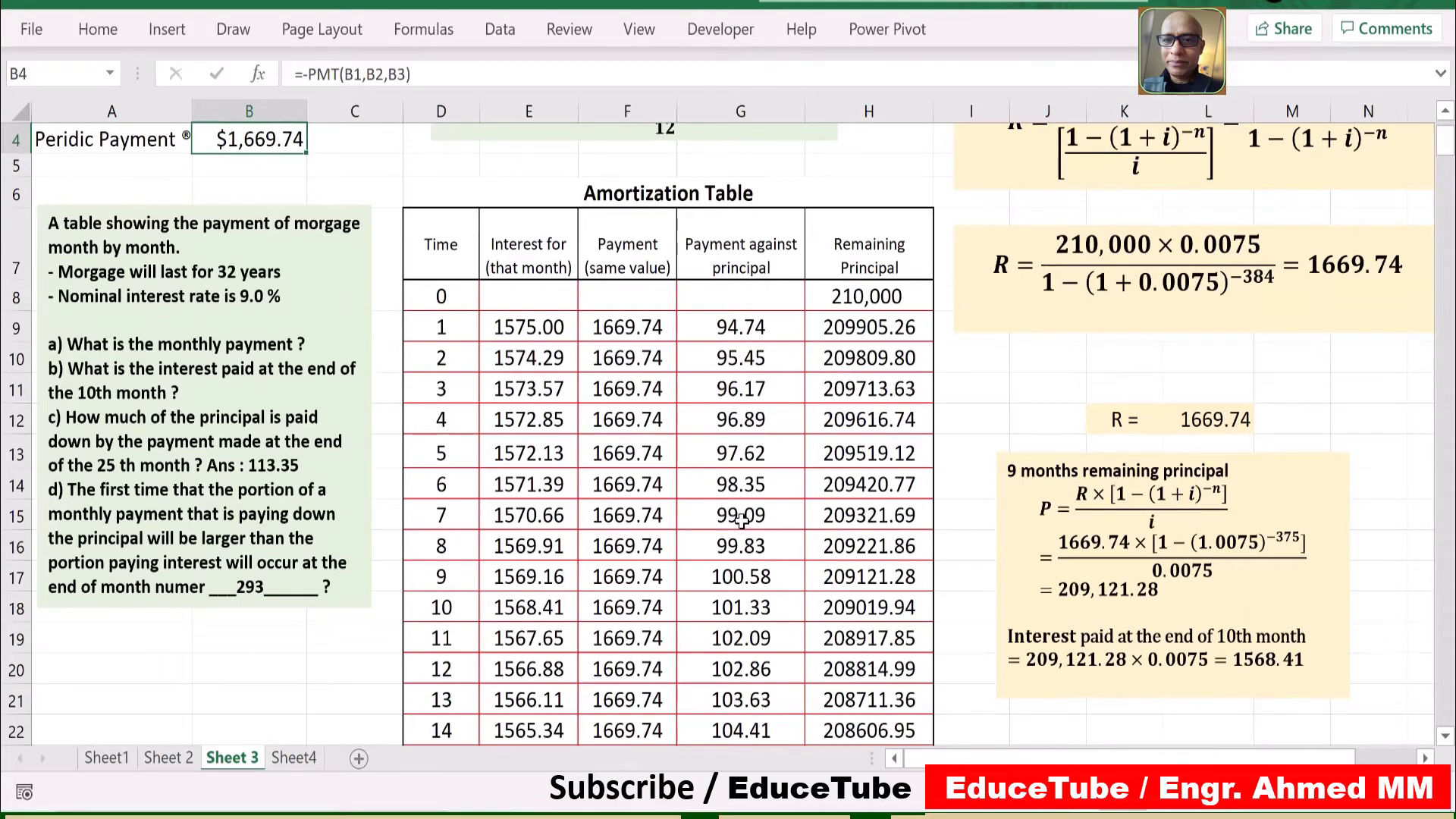
scroll(740, 520, down, 3)
scroll(715, 485, down, 6)
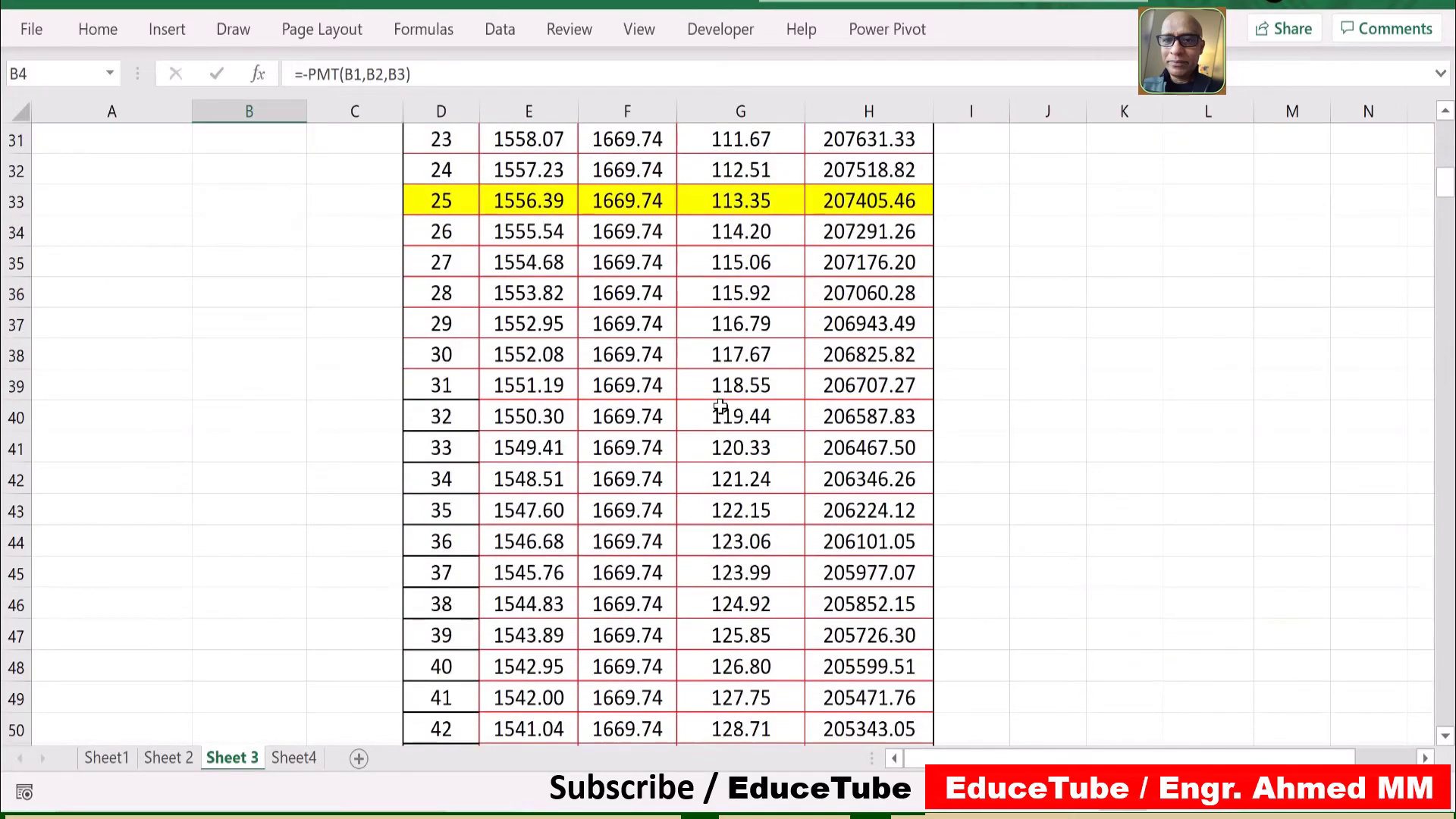
scroll(720, 407, down, 7)
scroll(720, 407, down, 16)
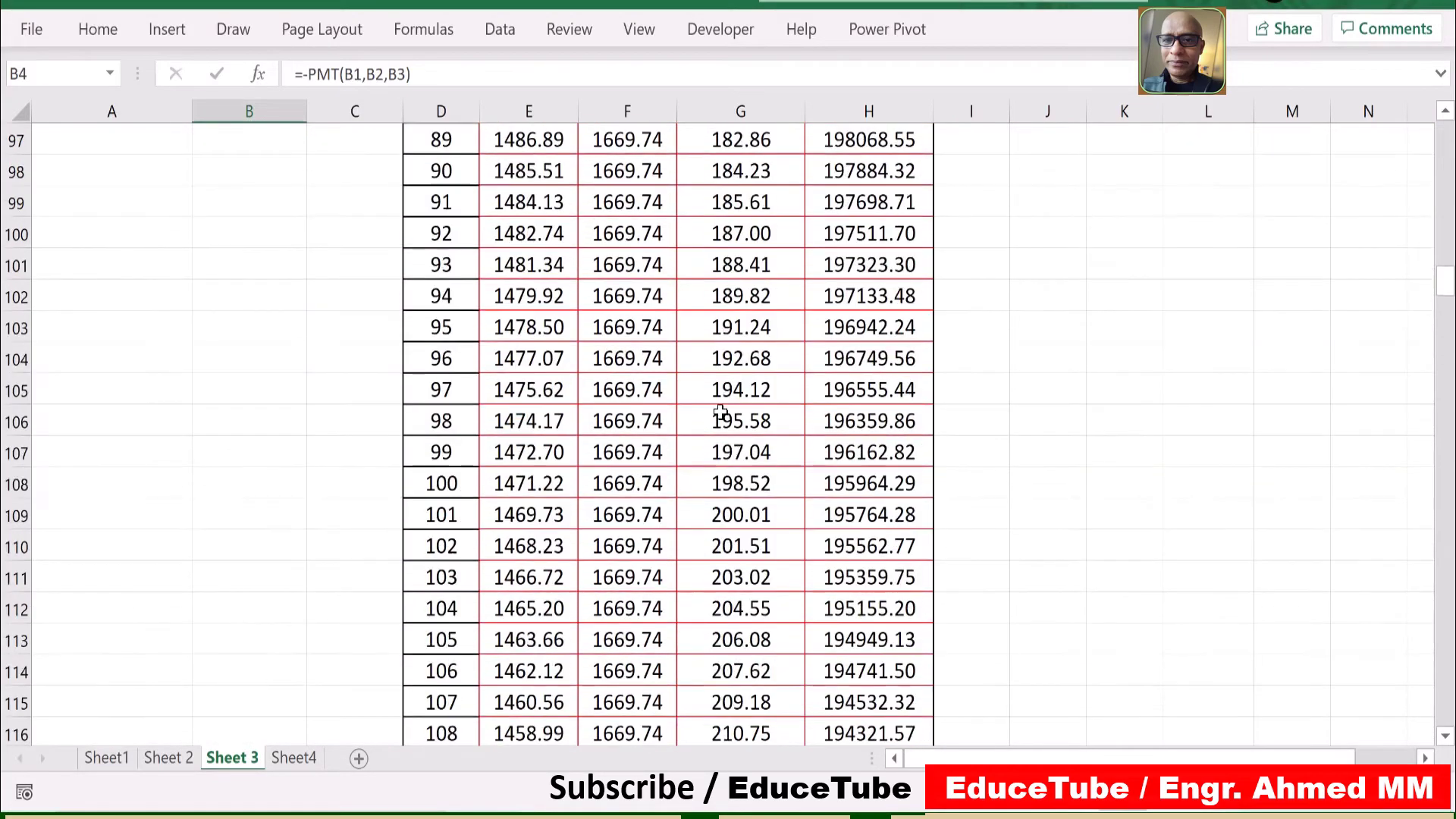
scroll(779, 488, down, 20)
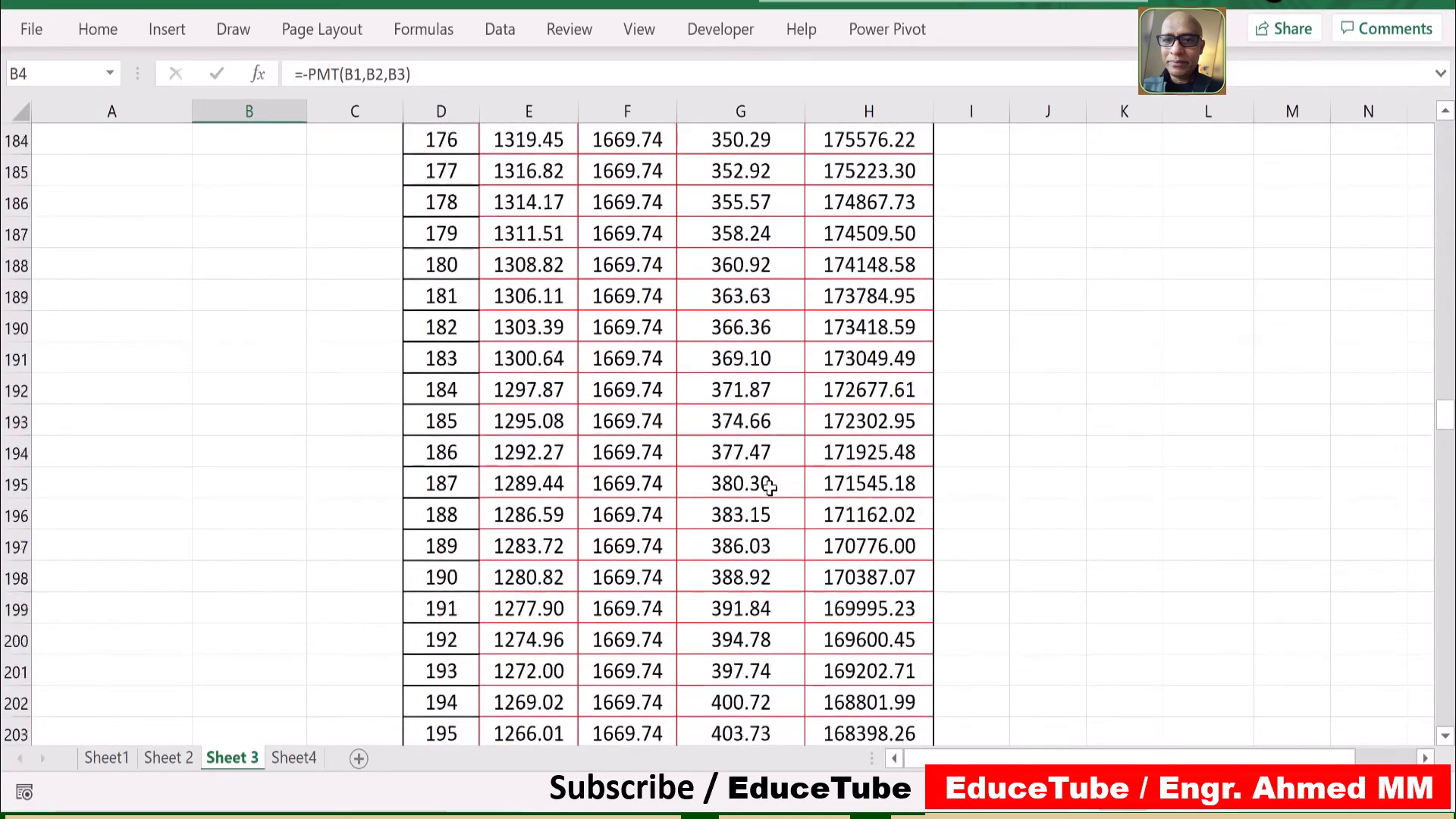
scroll(768, 483, down, 20)
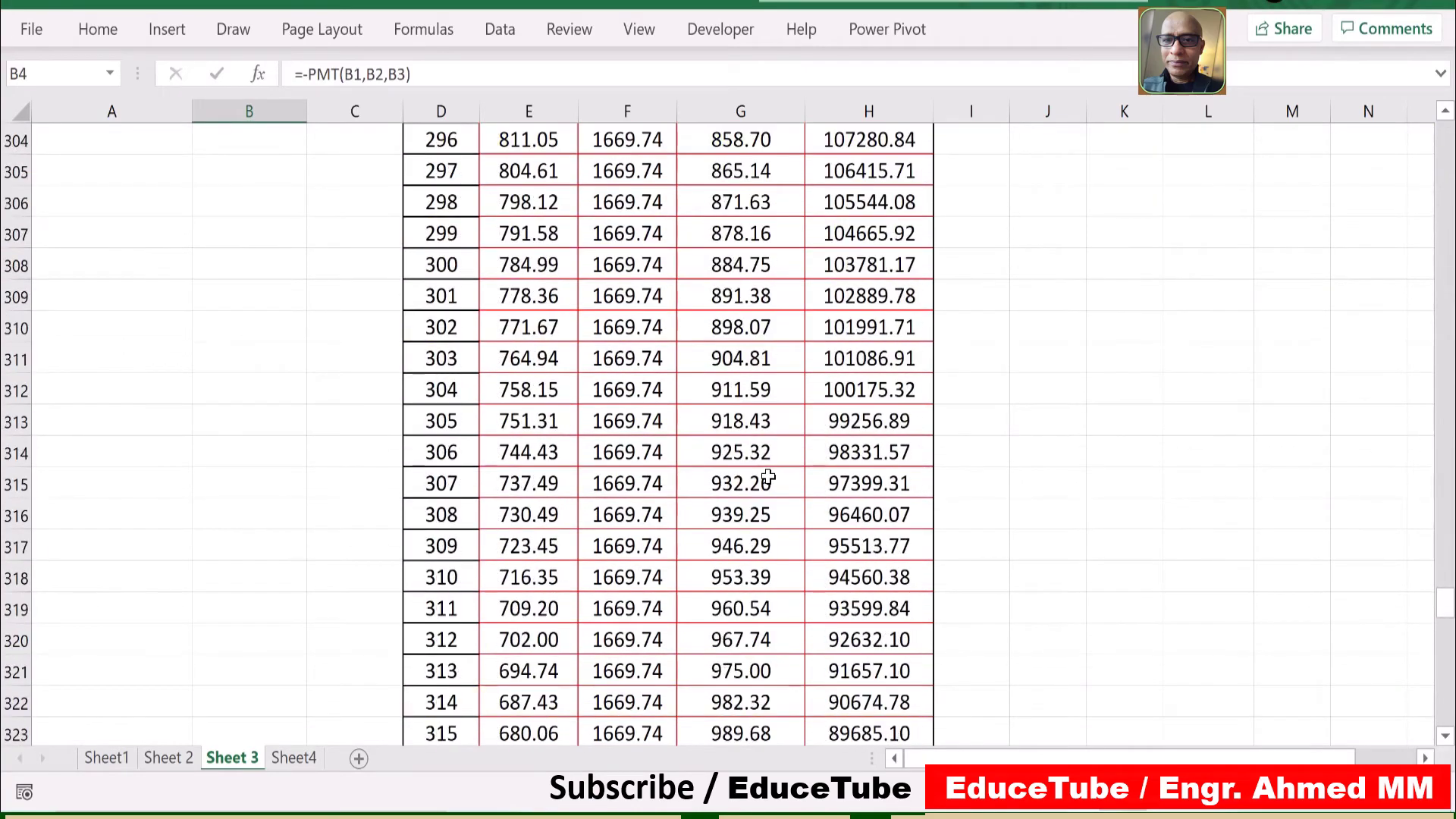
scroll(768, 475, down, 20)
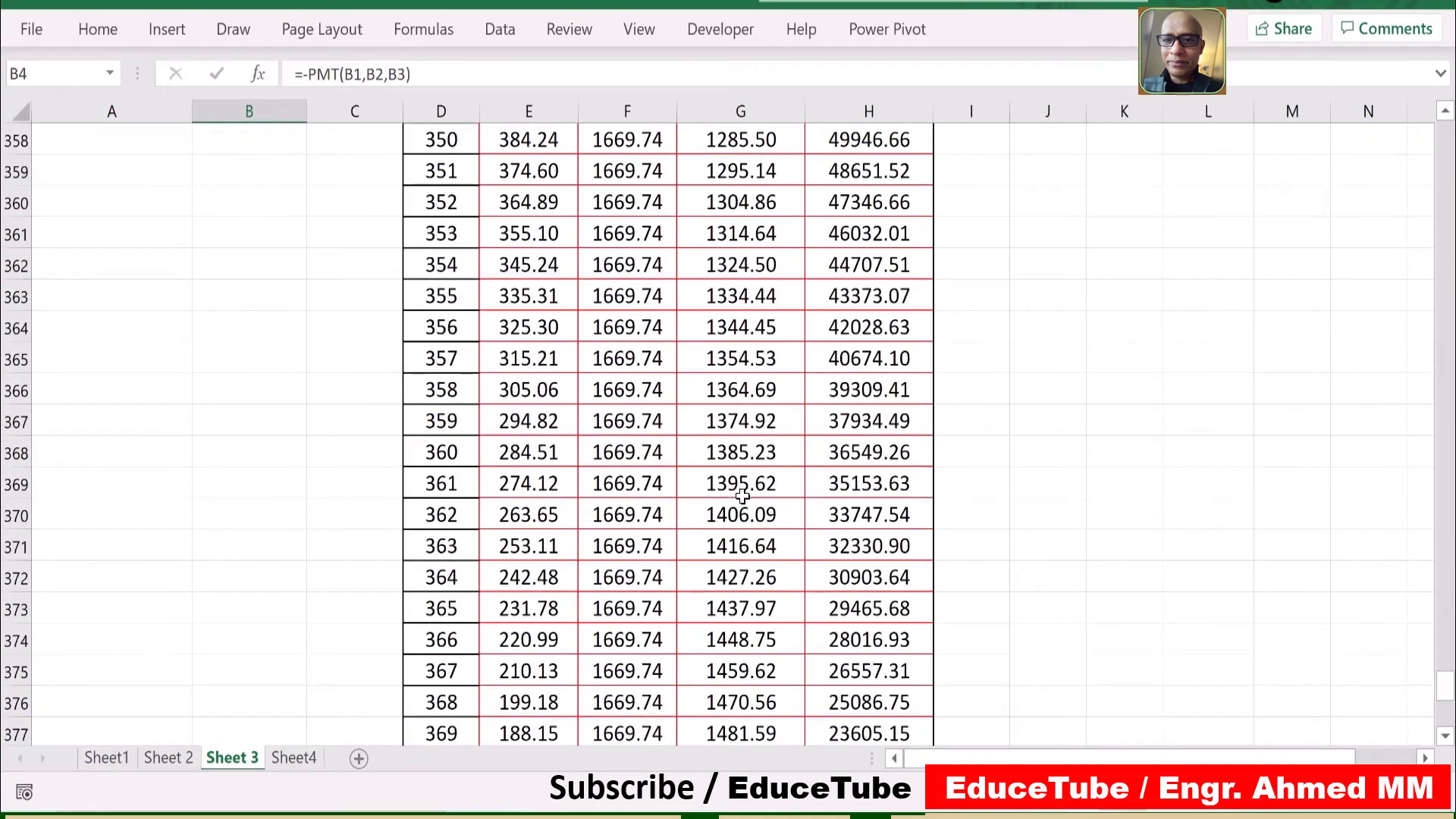
scroll(741, 498, down, 9)
scroll(771, 480, up, 13)
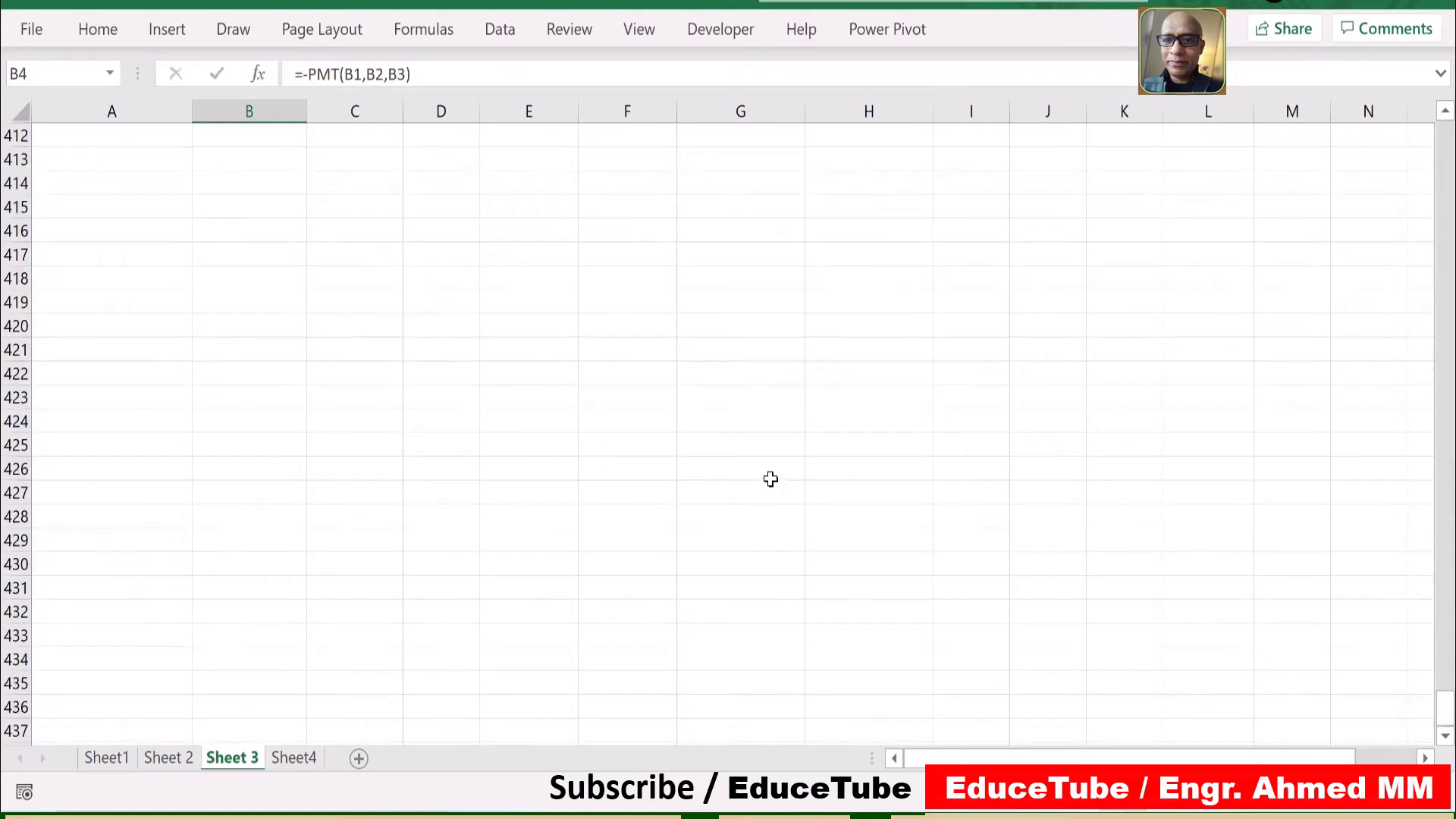
scroll(771, 479, up, 7)
scroll(770, 478, down, 3)
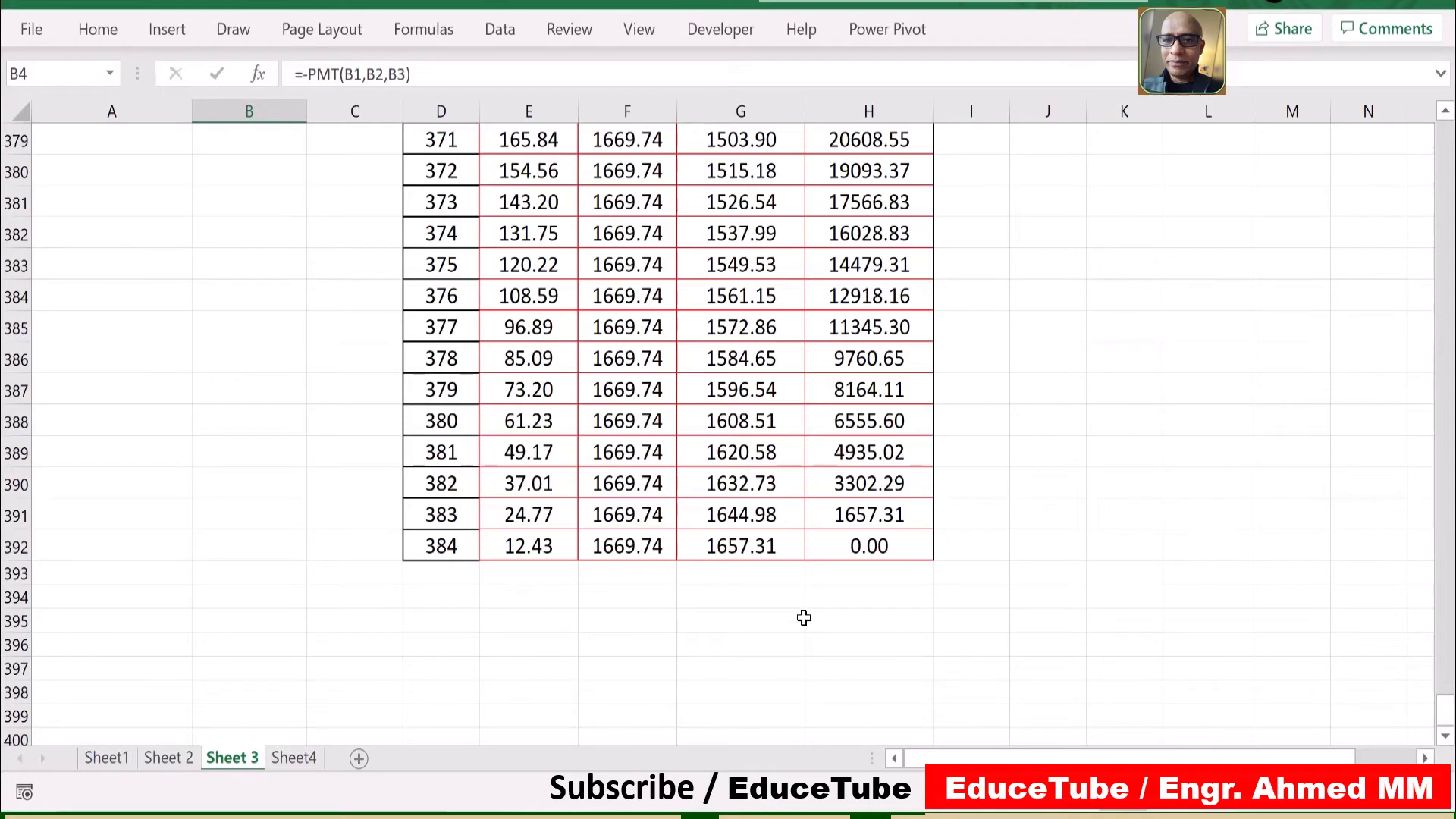
Step: Review the monthly payment formulas and the worked calculation of the 9-month remaining principal and 10th-month interest beside the table
scroll(804, 618, up, 16)
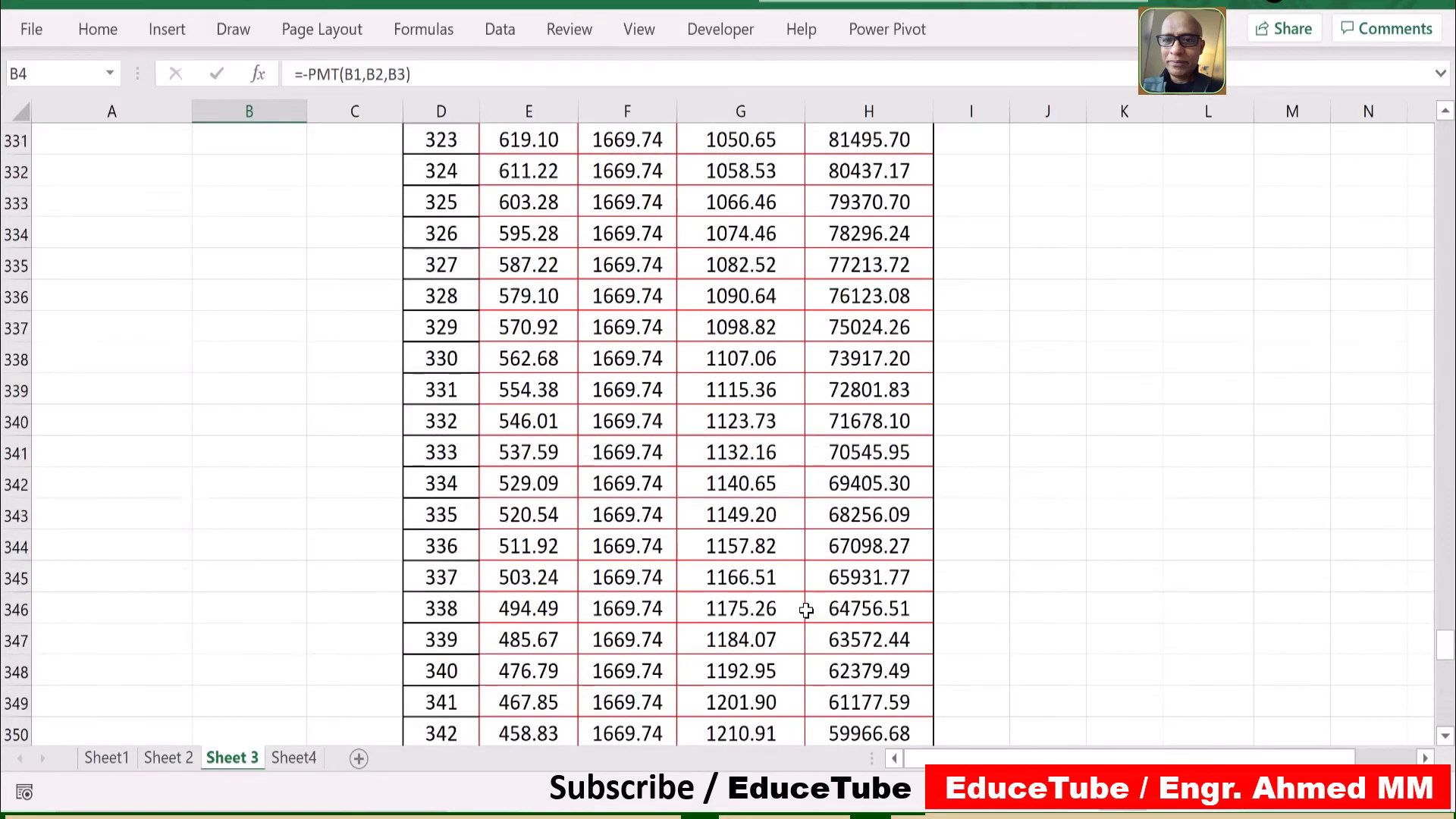
scroll(806, 611, up, 20)
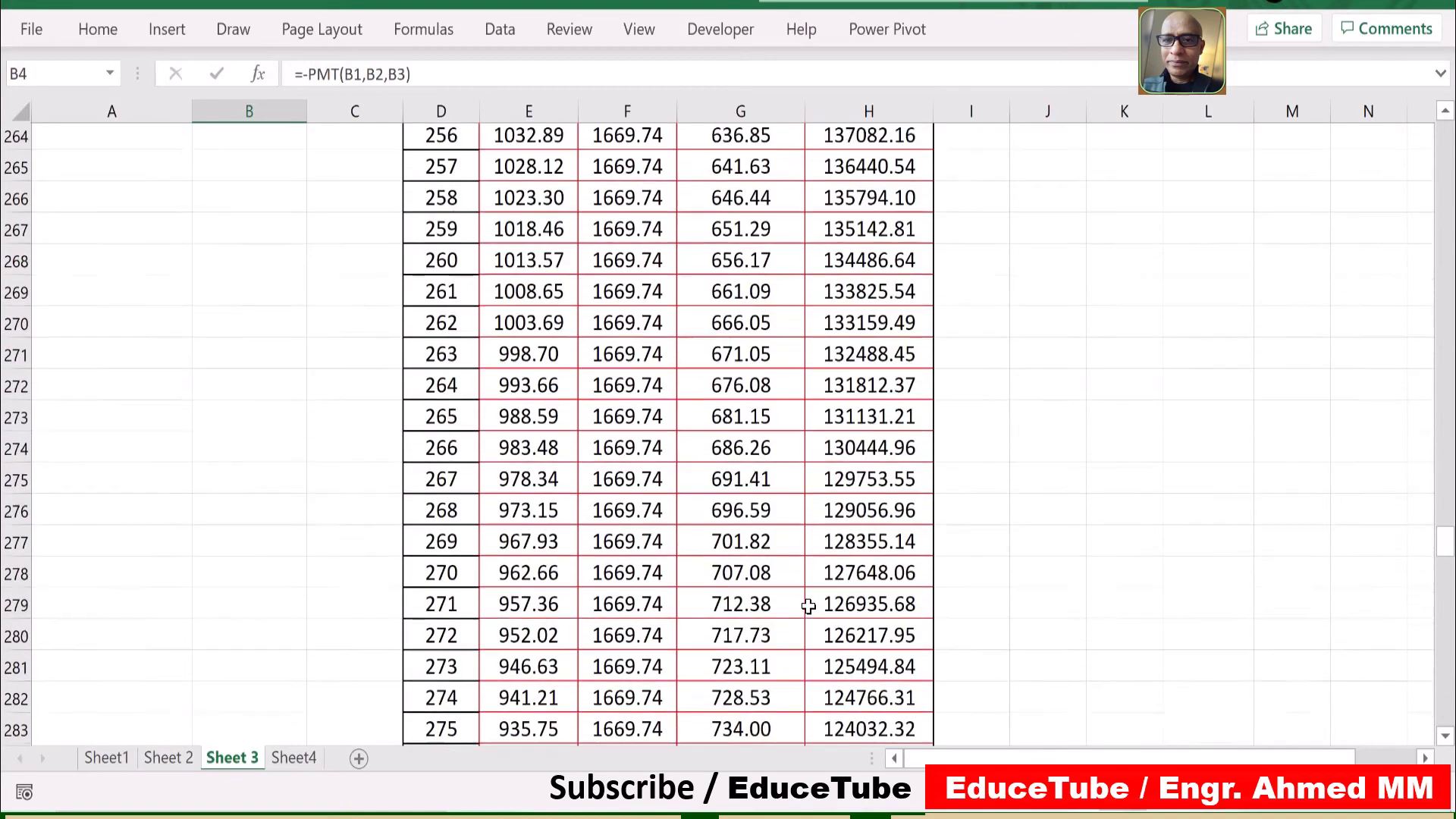
scroll(808, 605, up, 20)
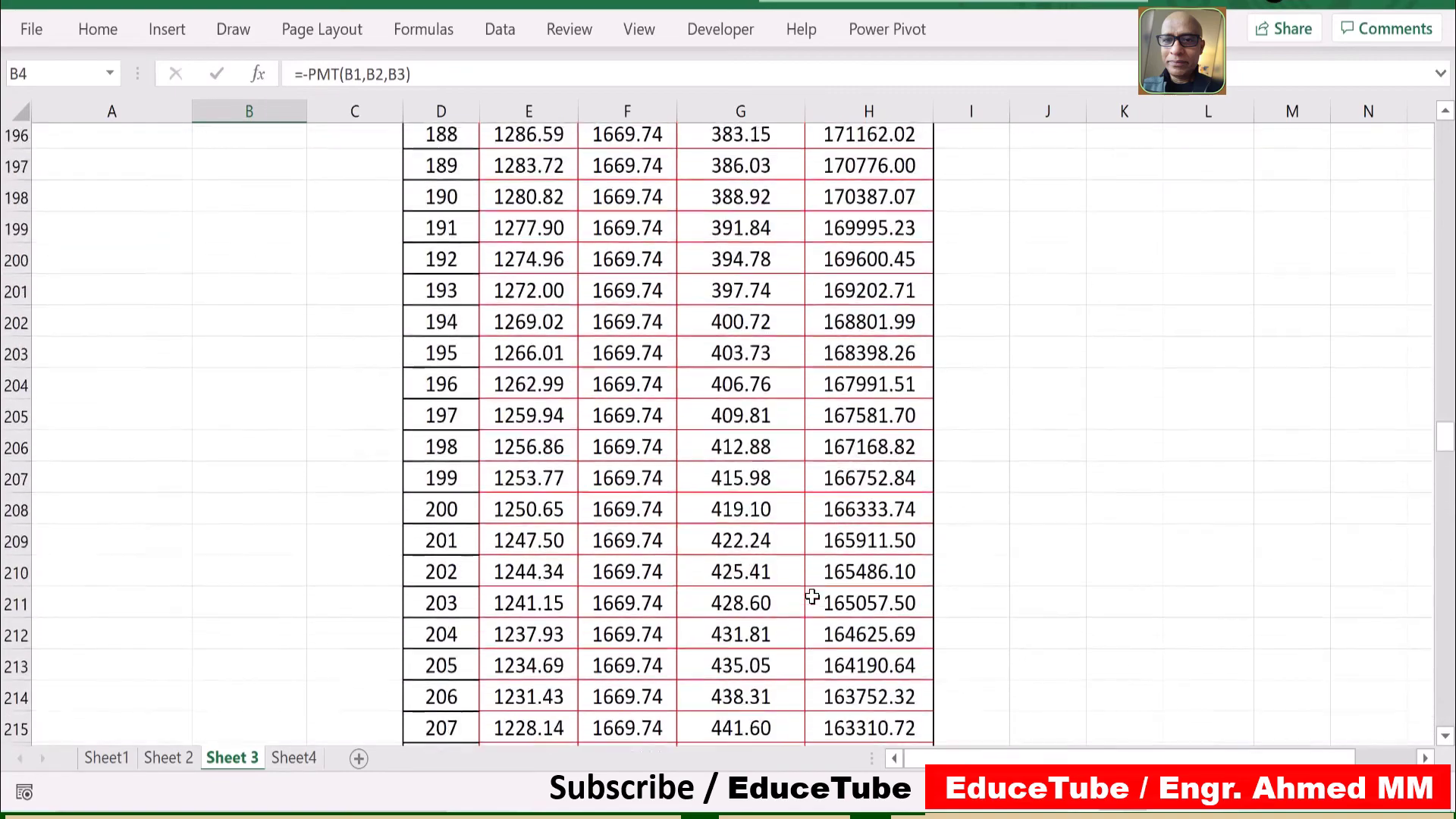
scroll(811, 598, up, 20)
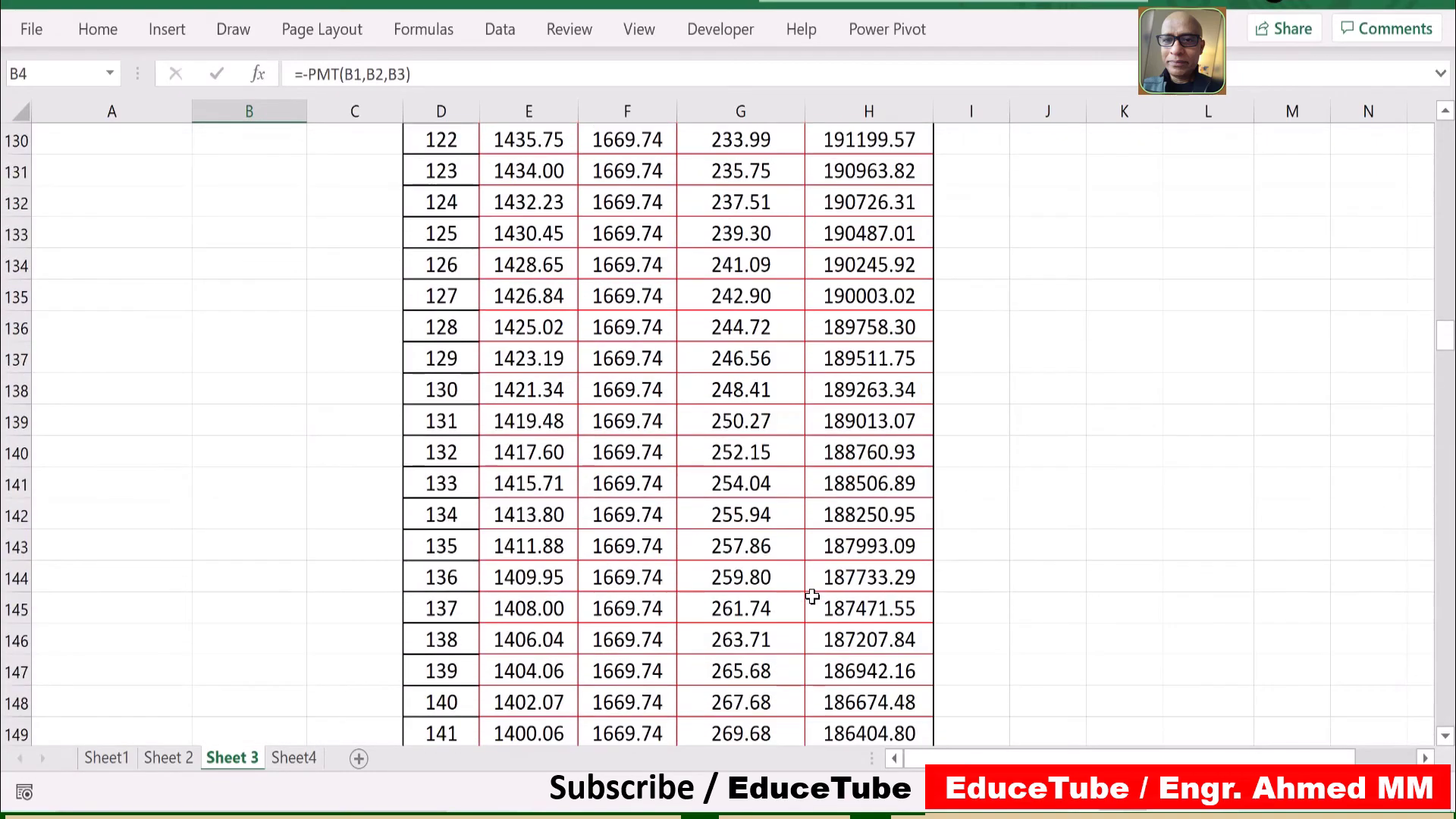
scroll(811, 598, up, 20)
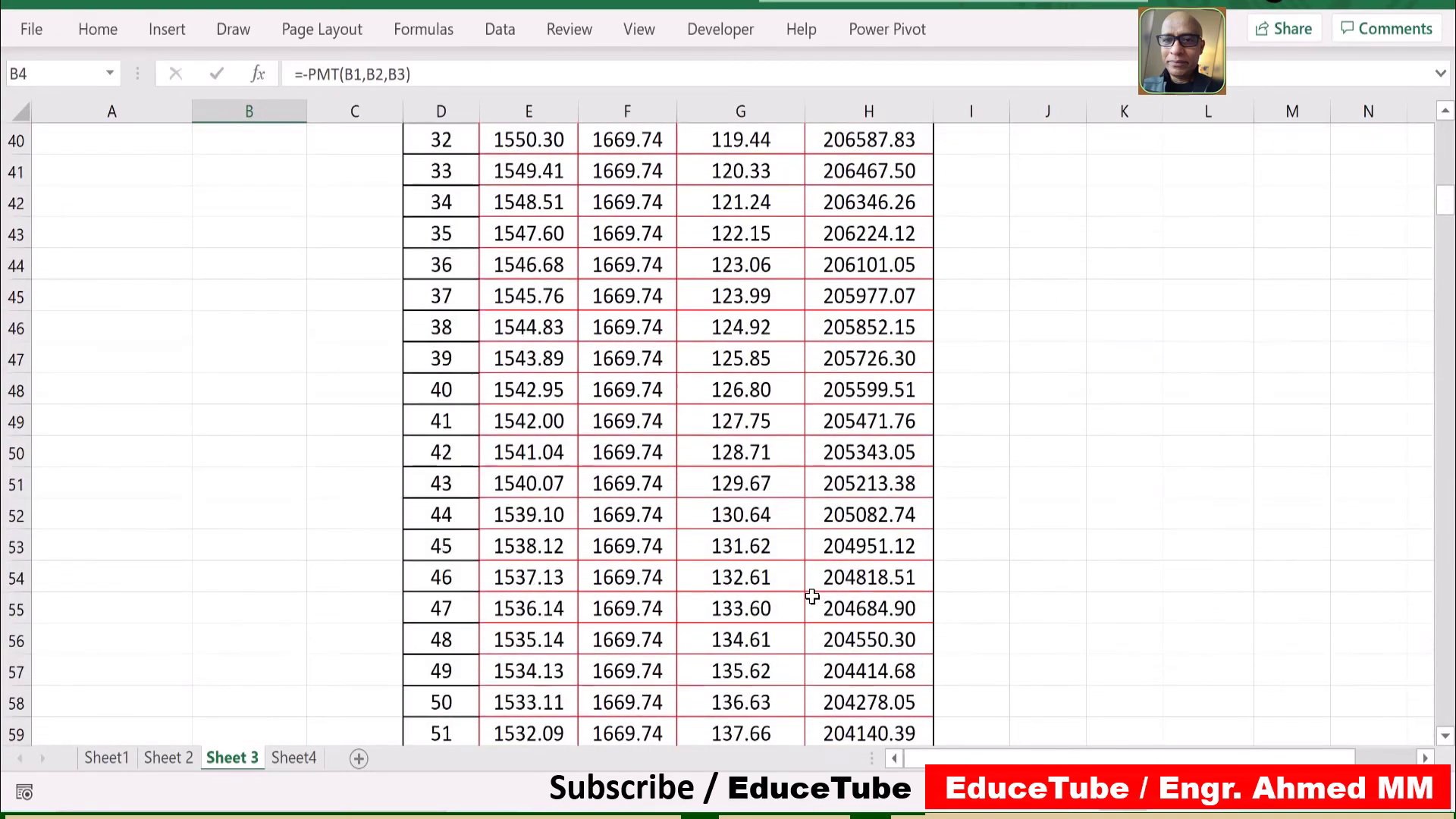
scroll(812, 598, up, 13)
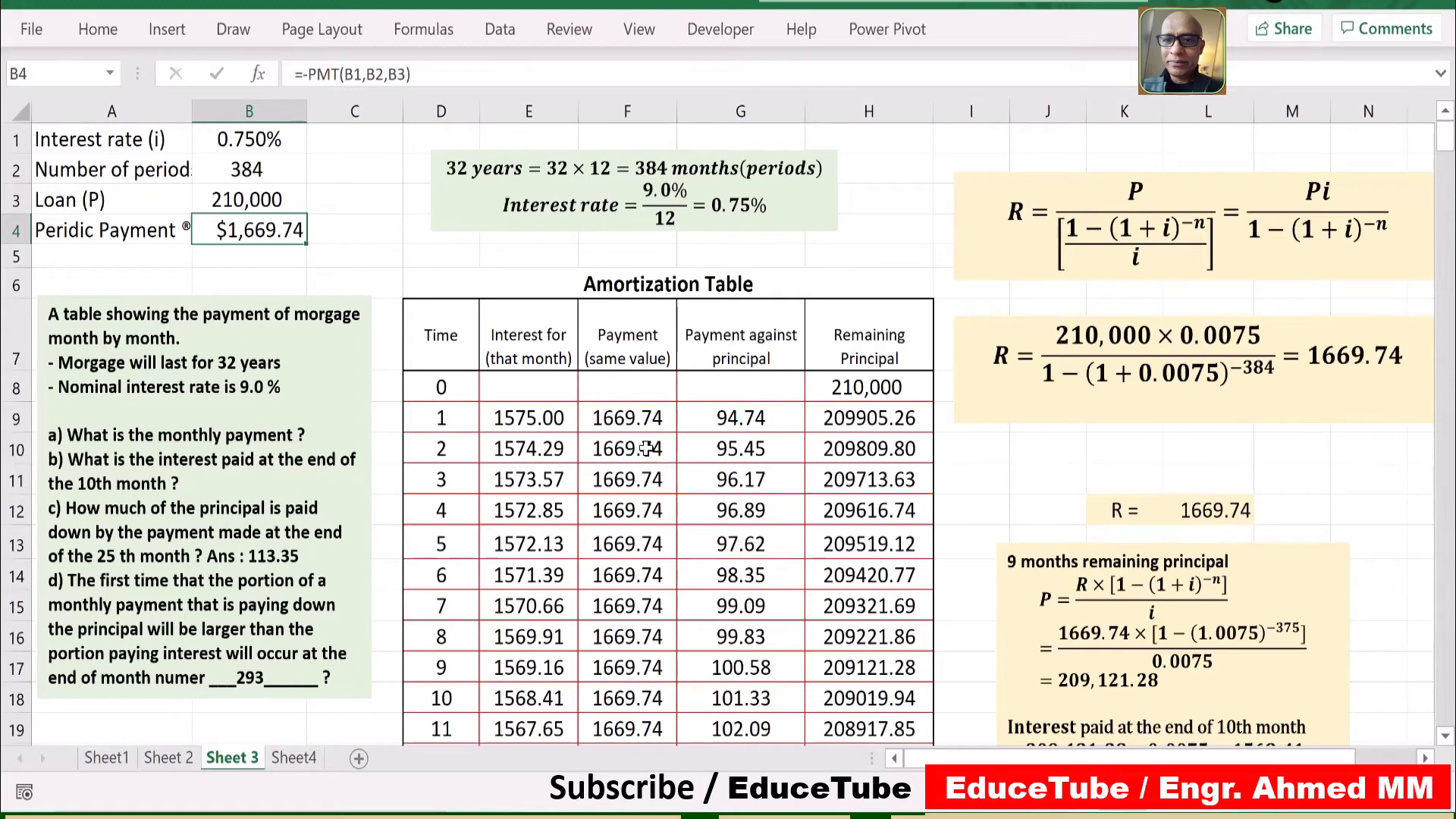
scroll(619, 363, down, 3)
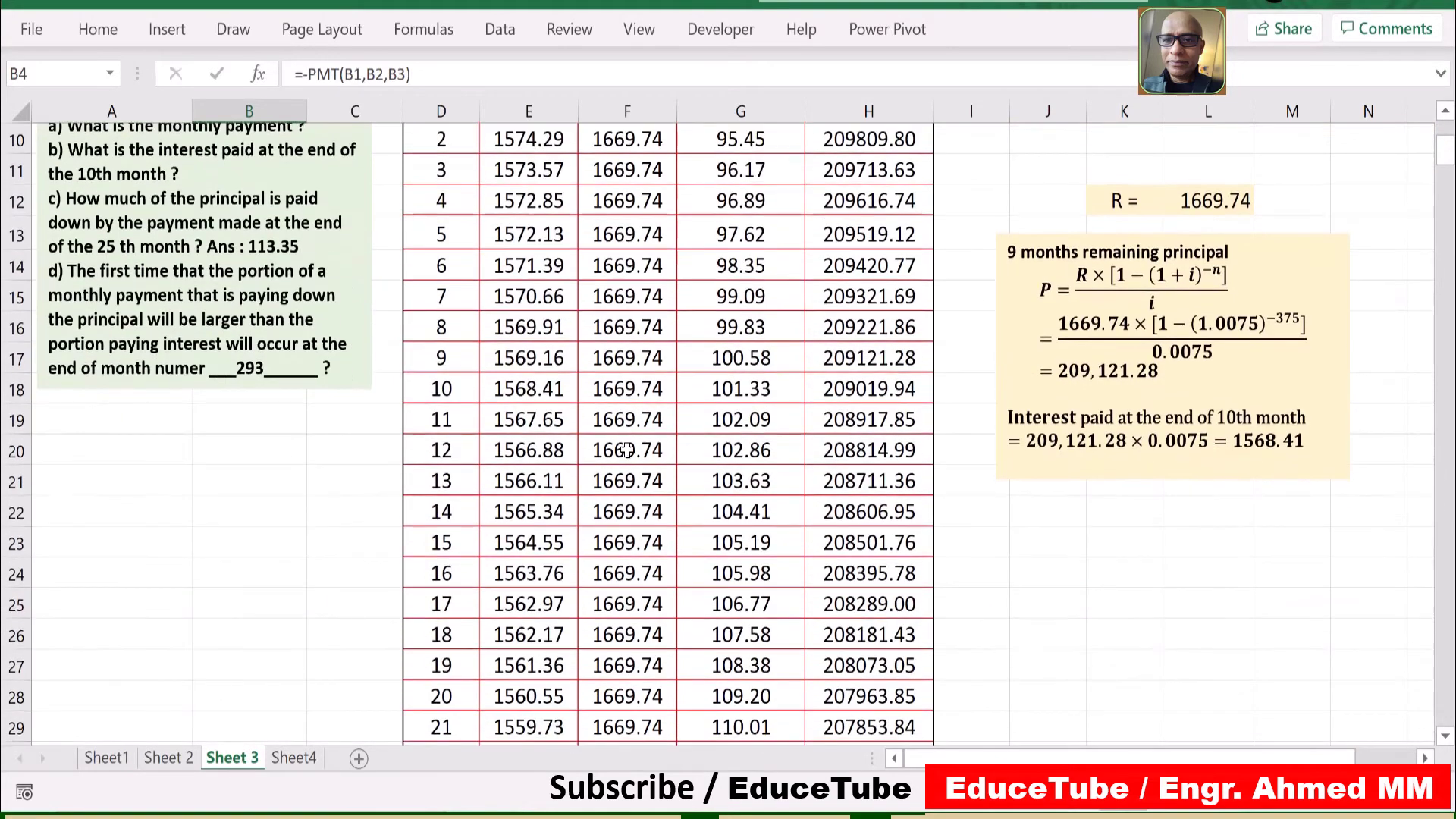
scroll(389, 393, up, 2)
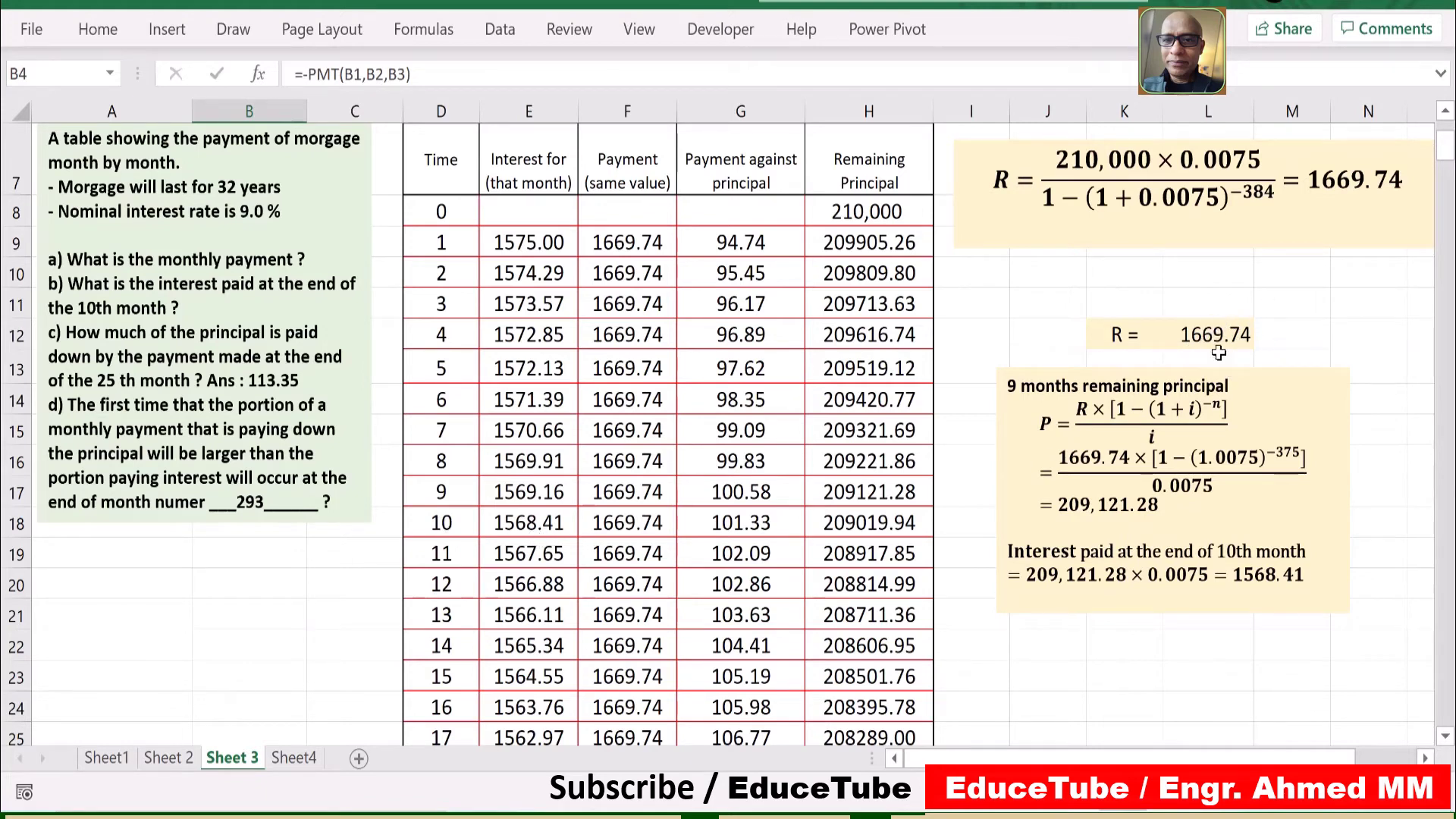
scroll(1258, 466, up, 2)
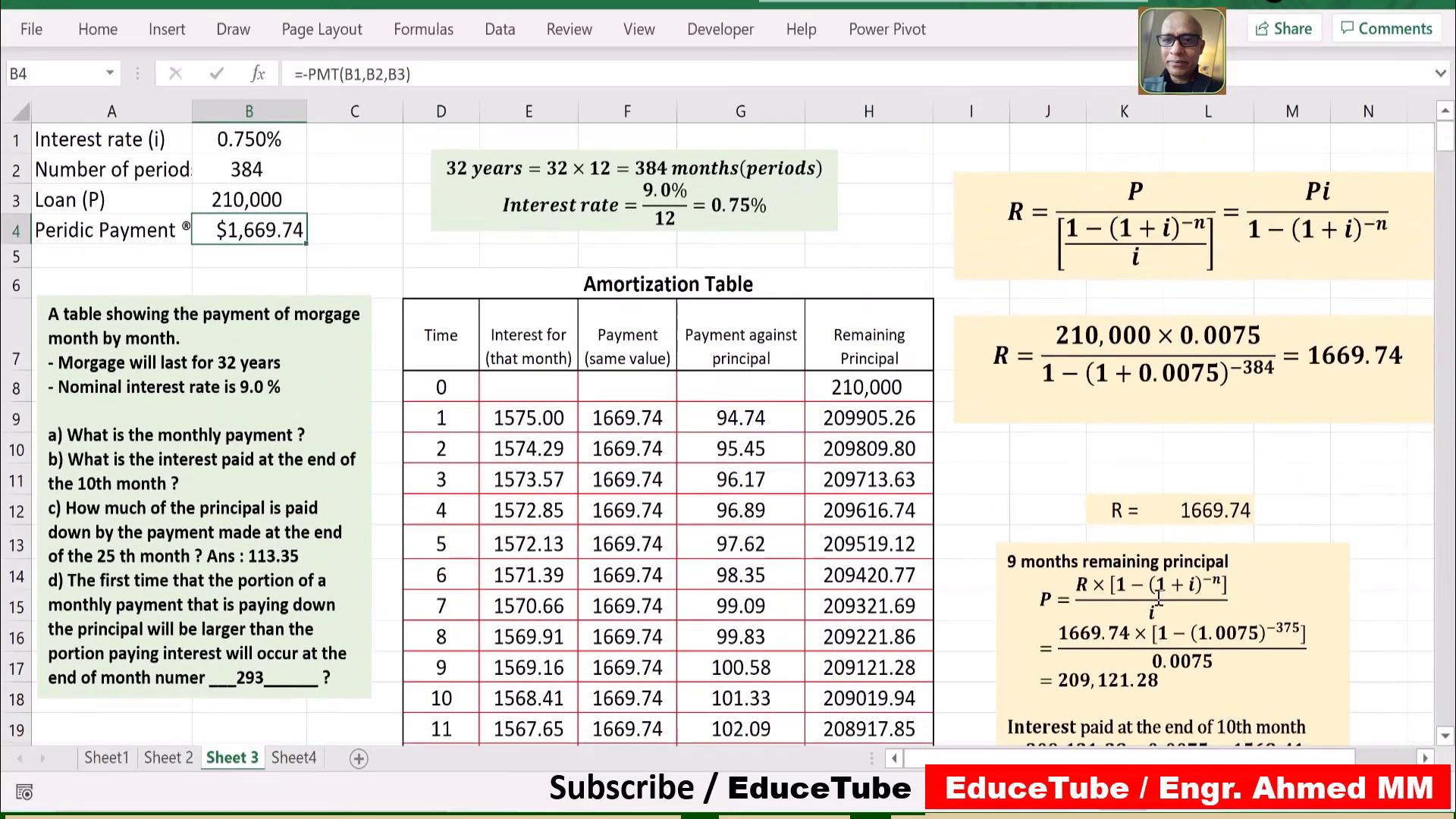
scroll(1158, 599, down, 1)
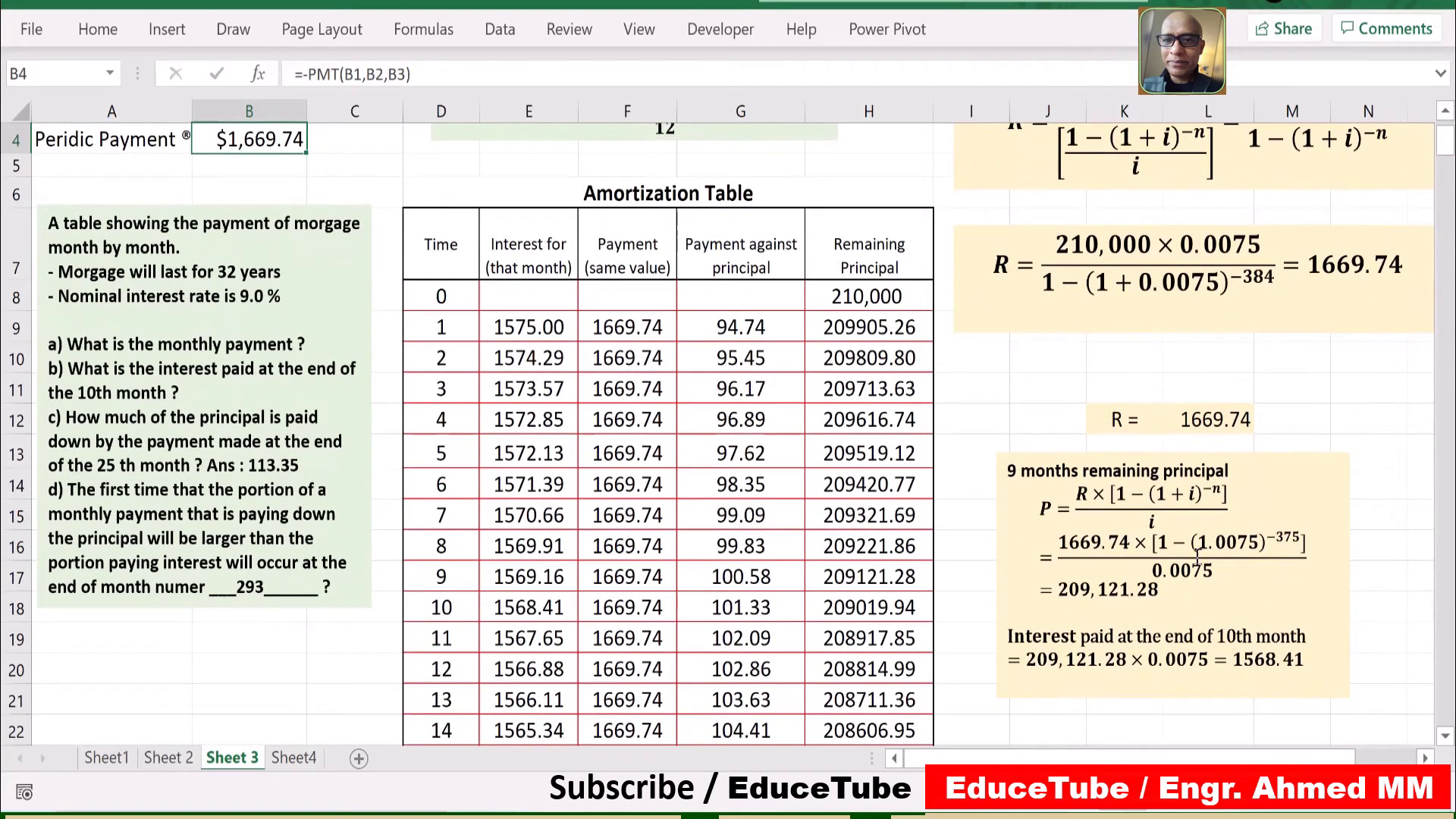
scroll(1181, 588, up, 1)
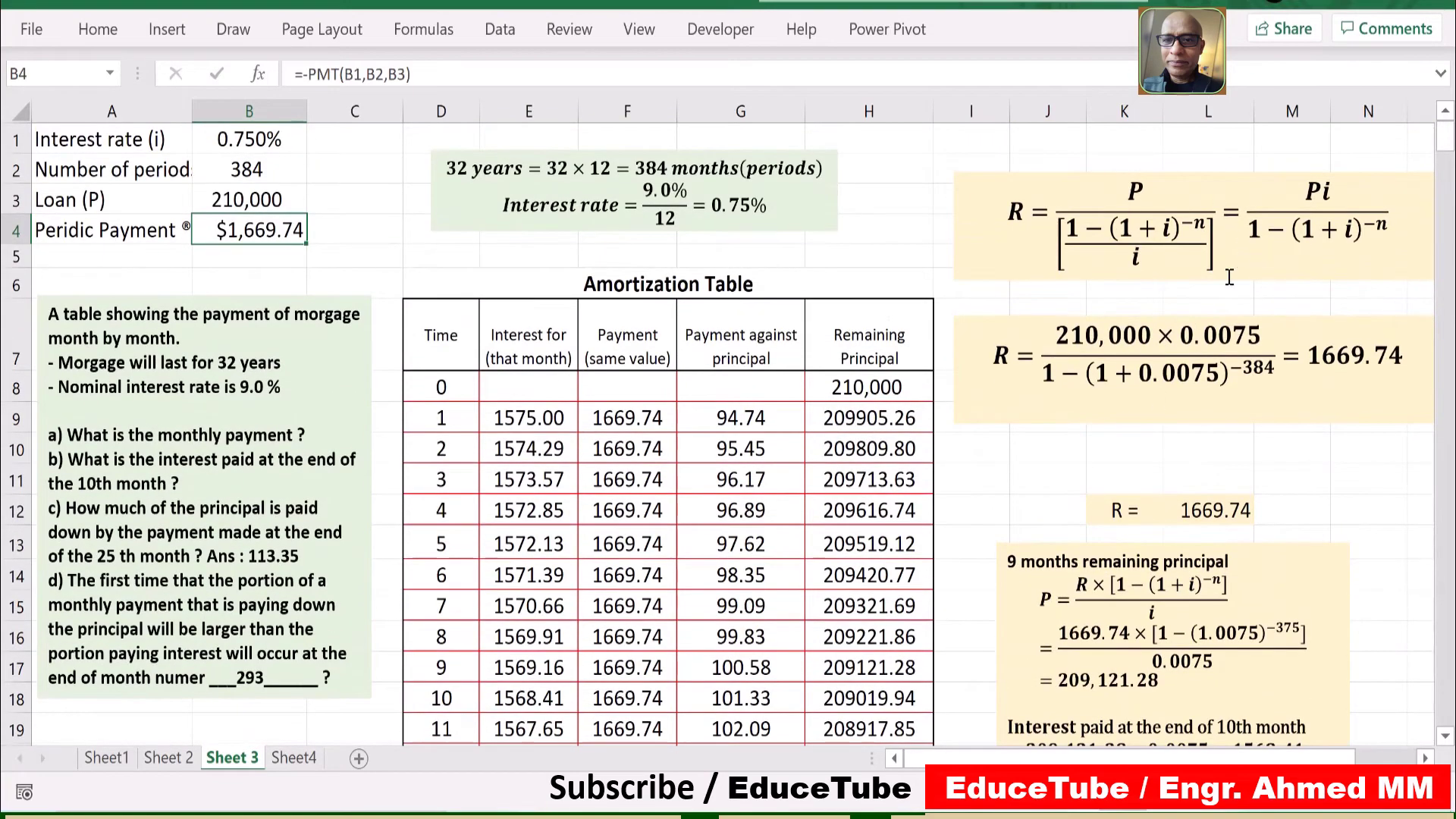
scroll(1086, 508, down, 2)
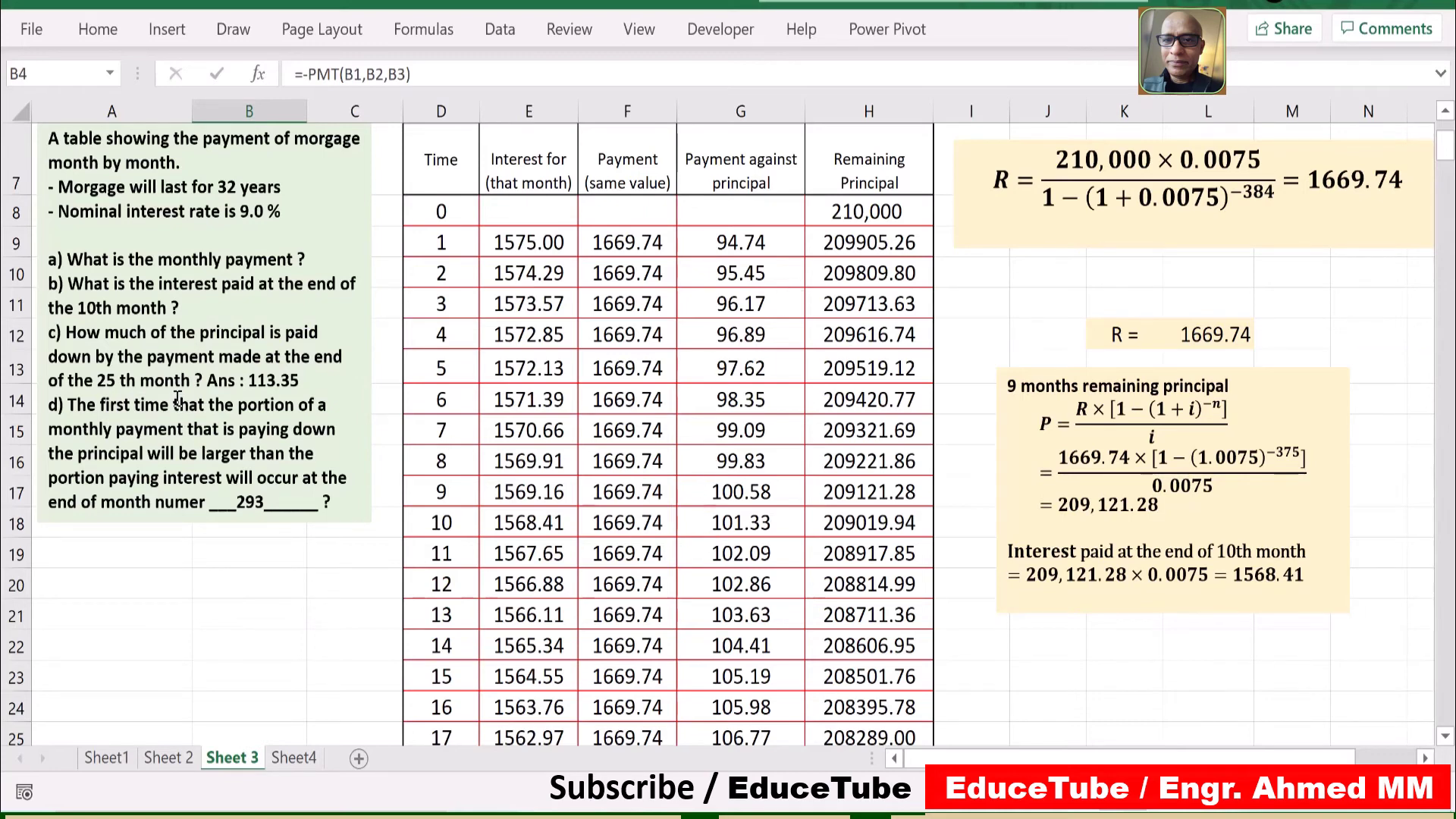
Step: Check question c against the table by reading the payment against principal for month 25
scroll(601, 464, down, 3)
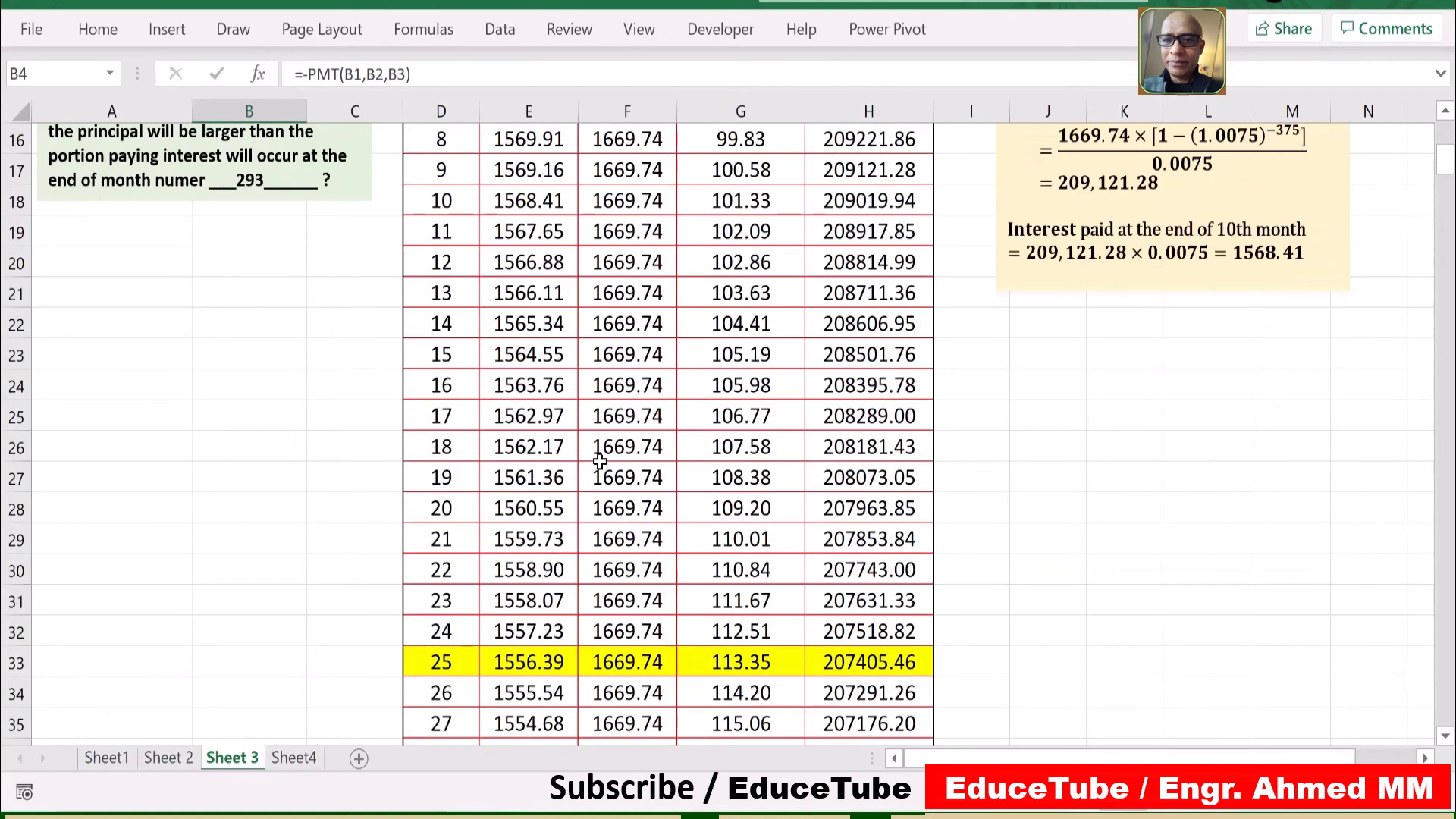
scroll(599, 461, down, 1)
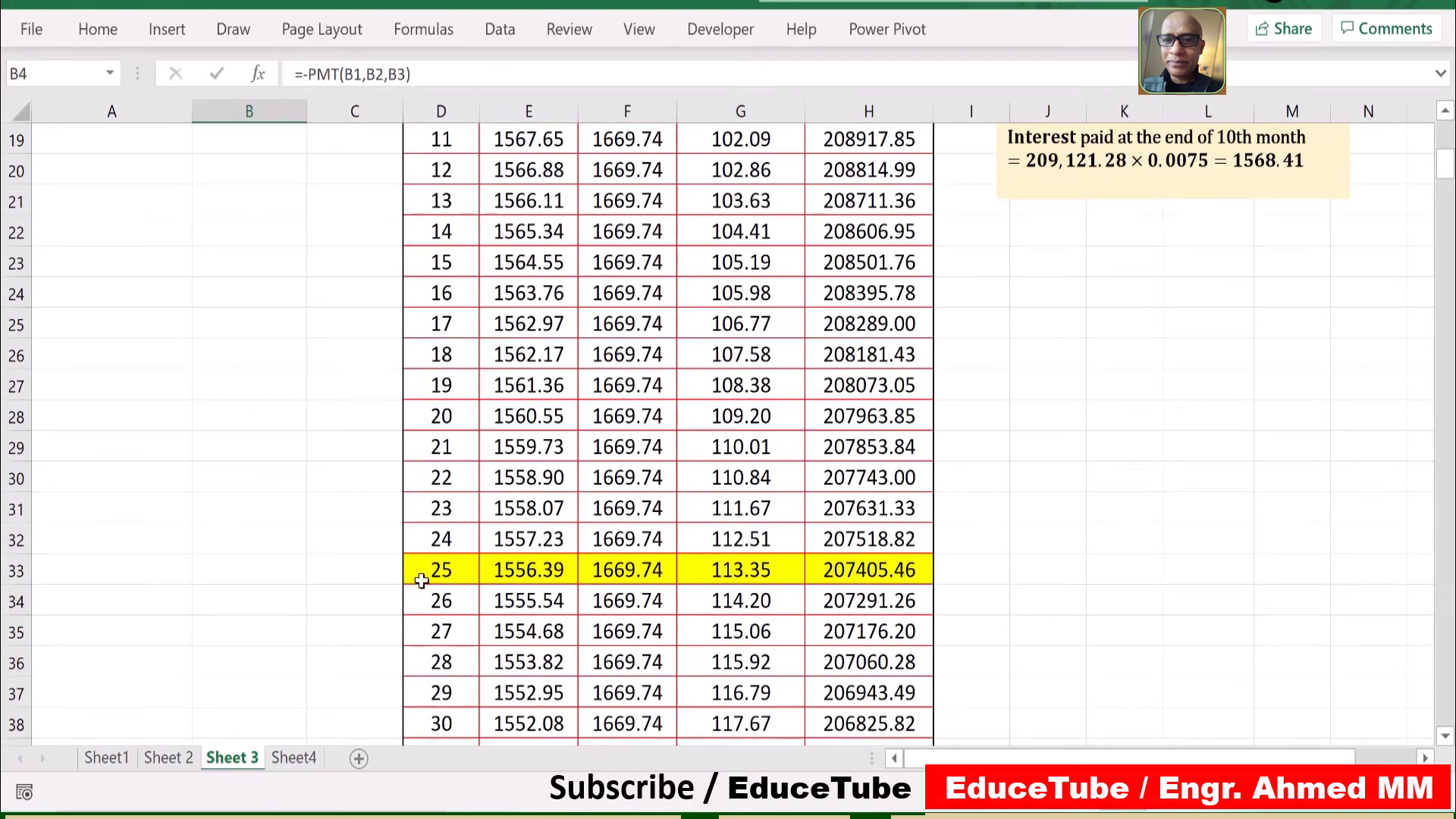
scroll(208, 593, up, 1)
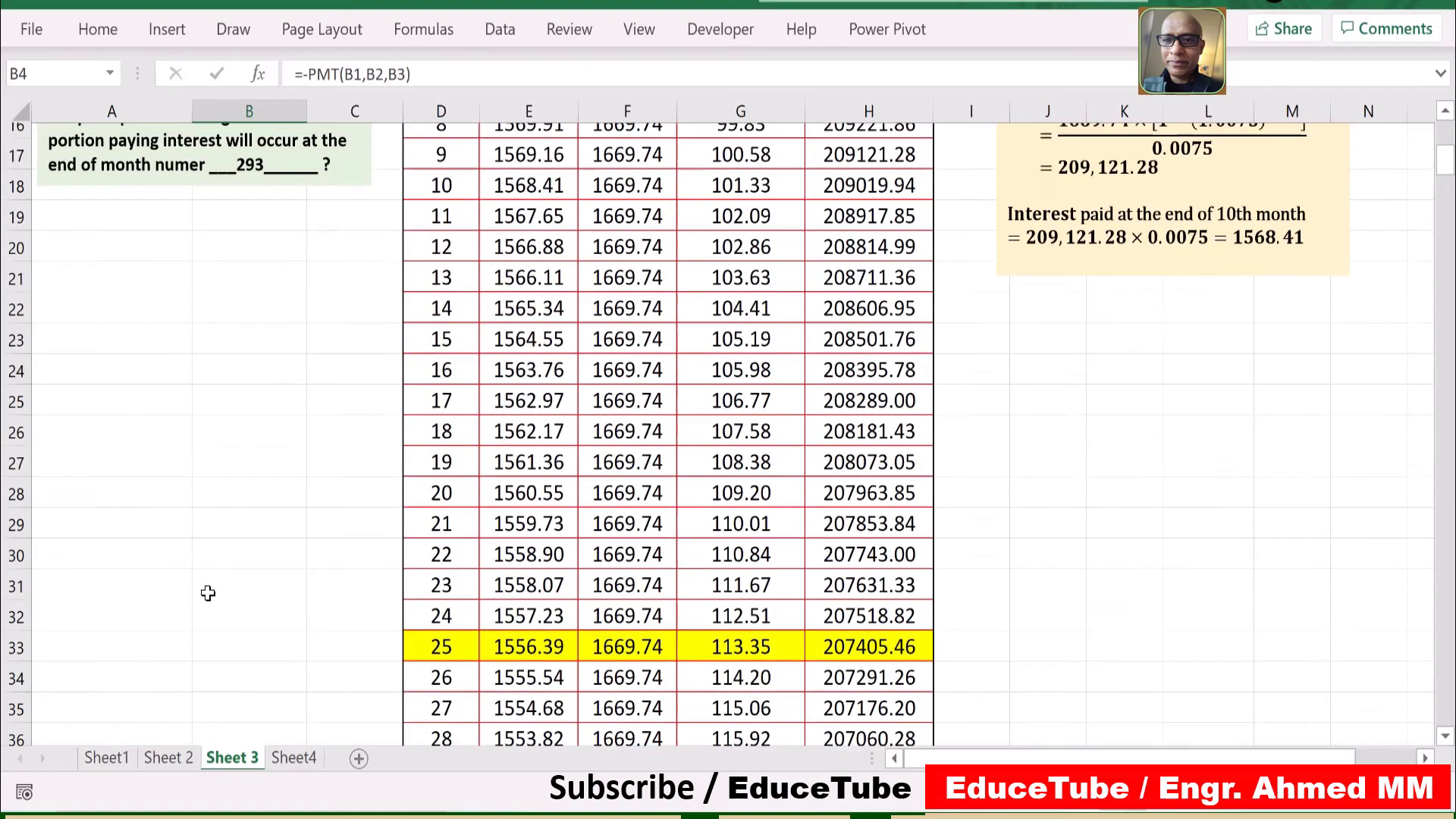
scroll(208, 593, up, 4)
scroll(262, 584, down, 2)
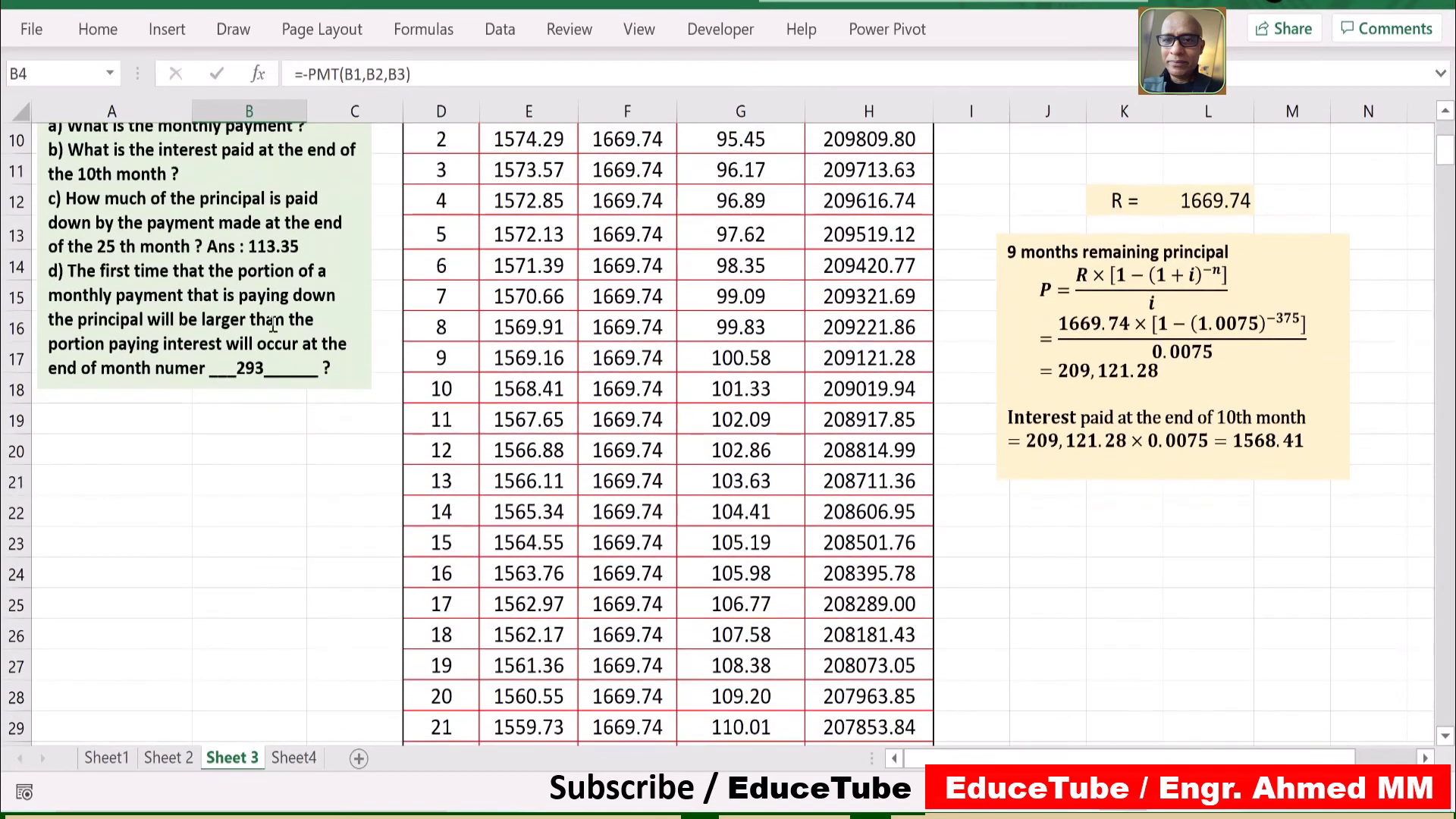
scroll(816, 437, down, 2)
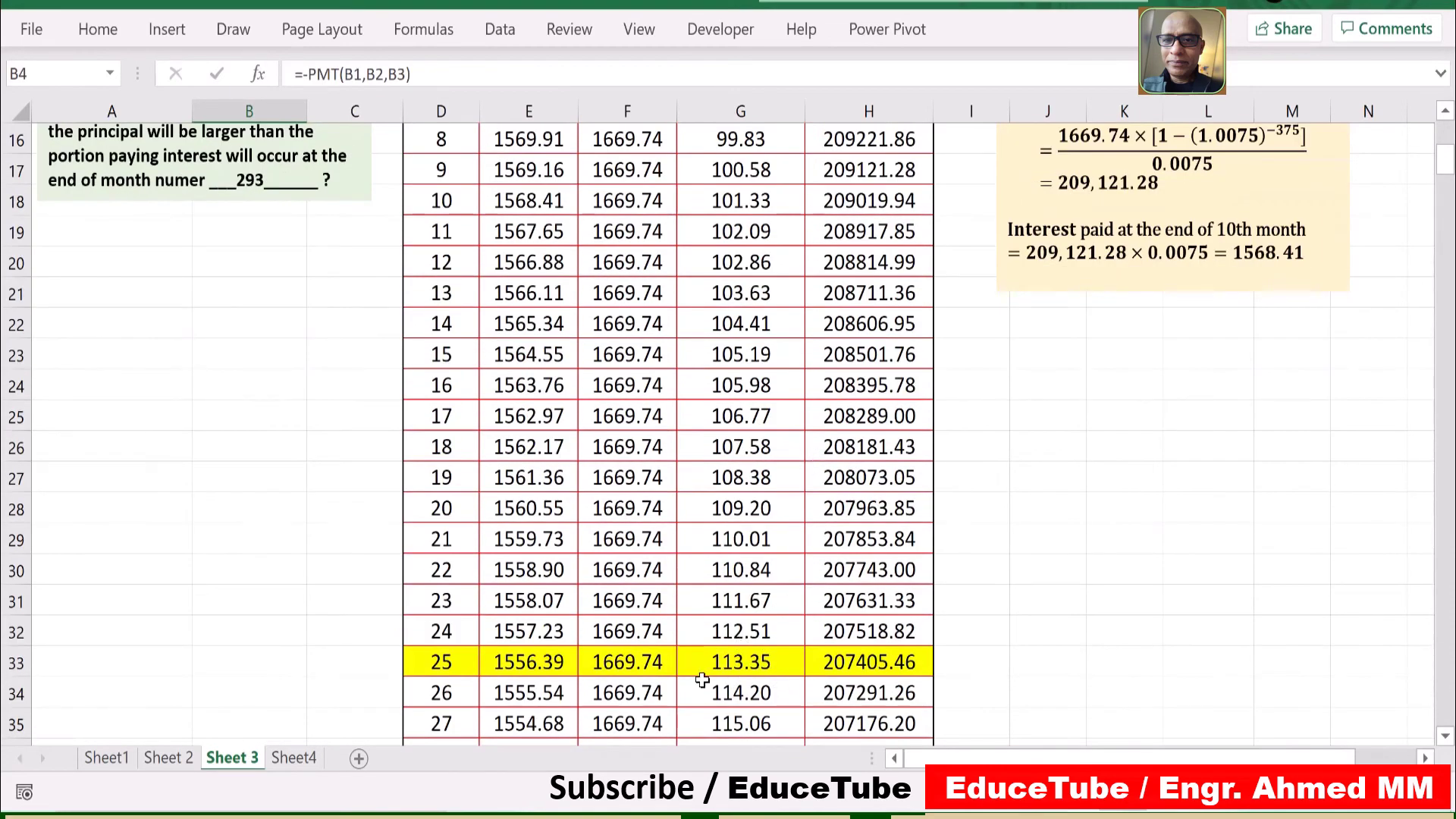
scroll(247, 514, up, 2)
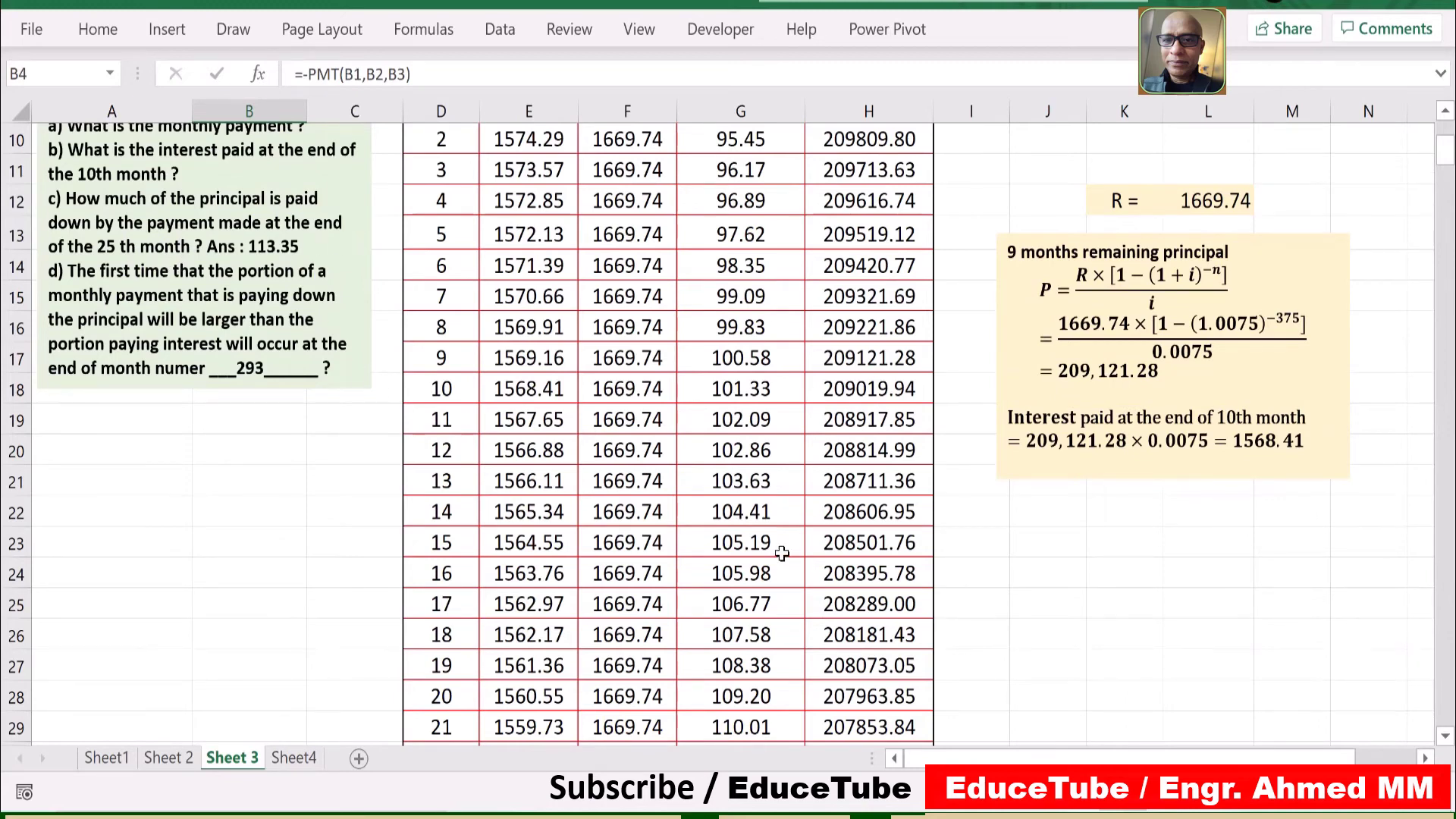
scroll(781, 554, down, 2)
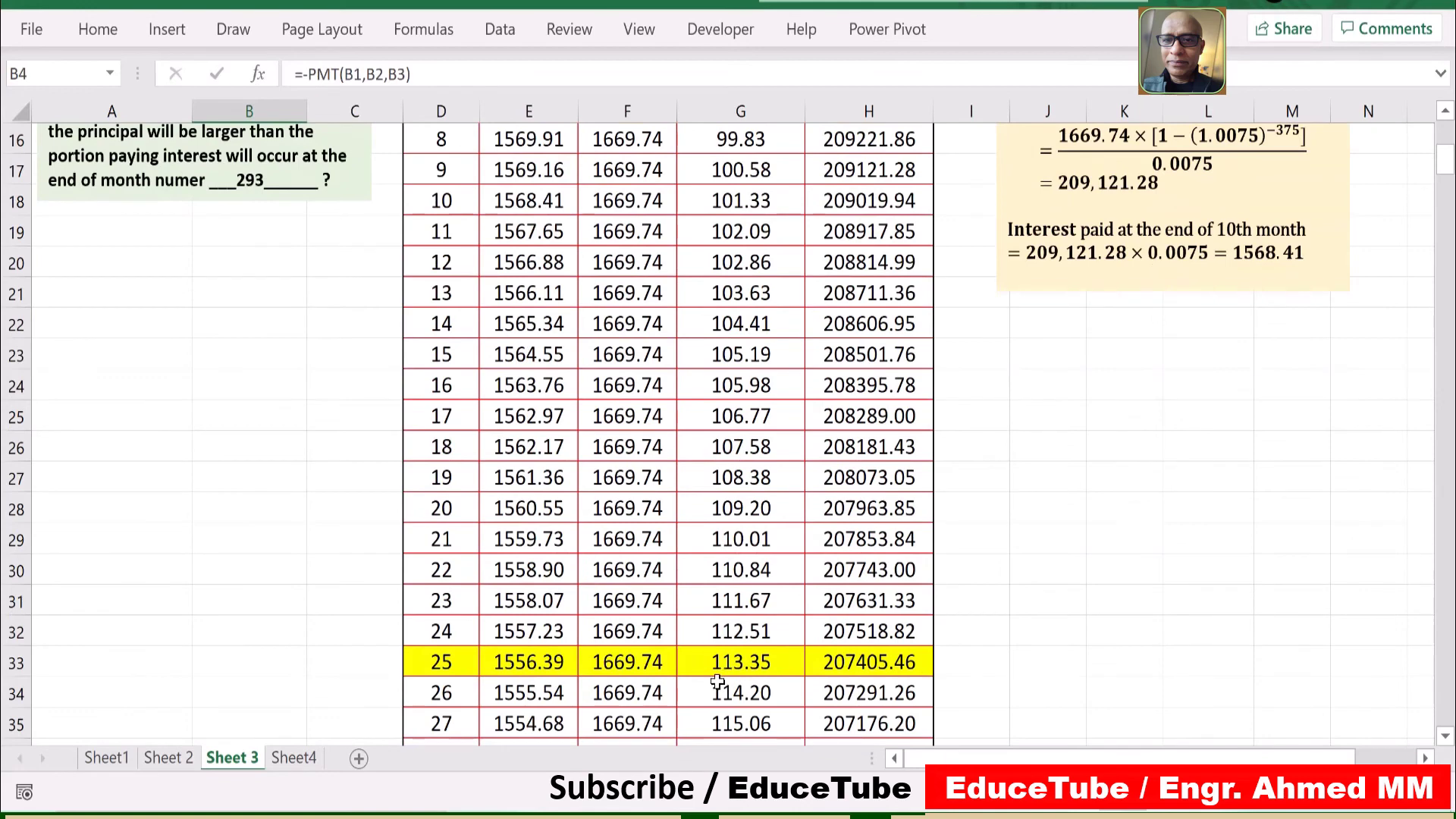
scroll(301, 598, up, 2)
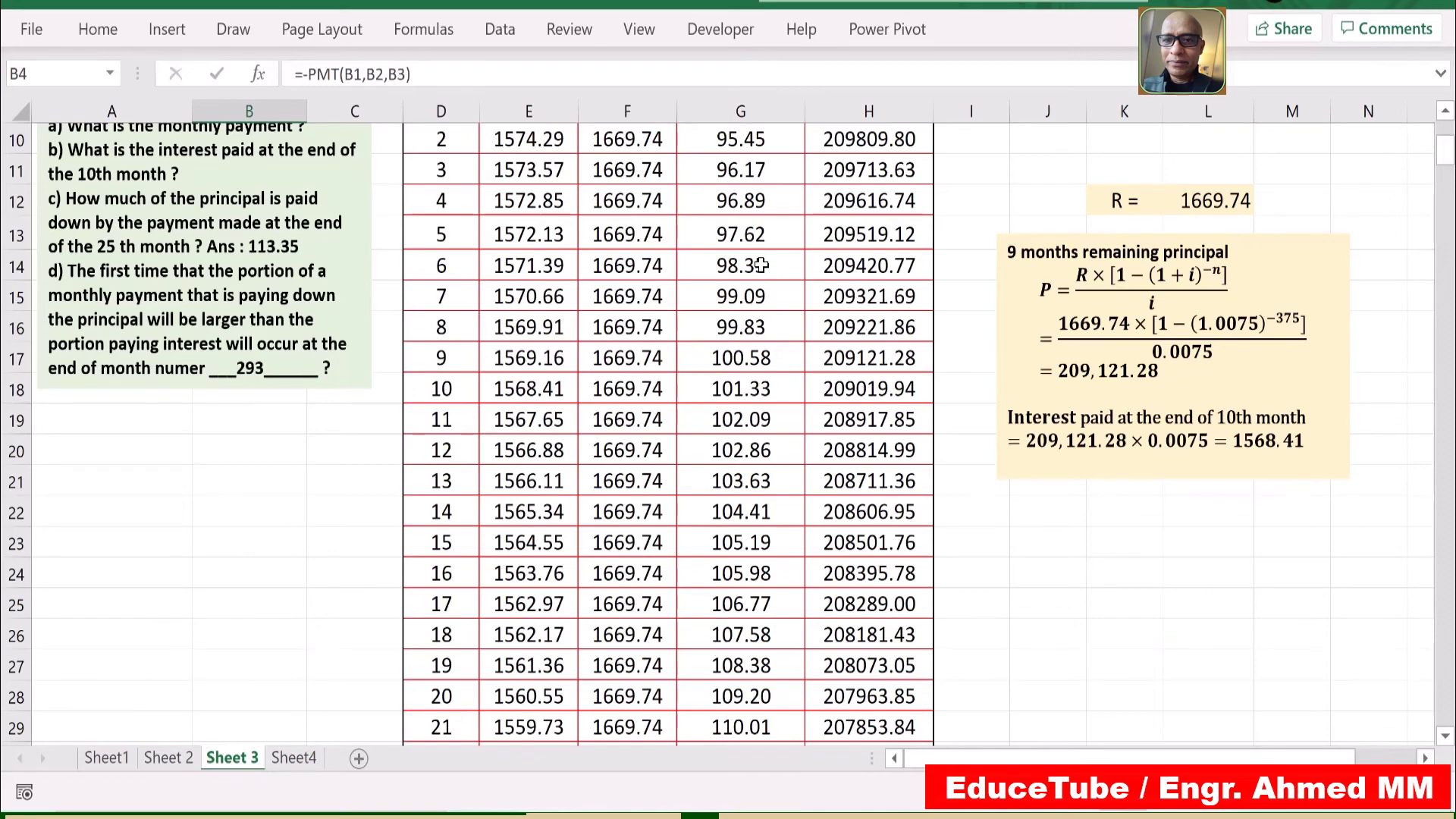
scroll(751, 396, up, 3)
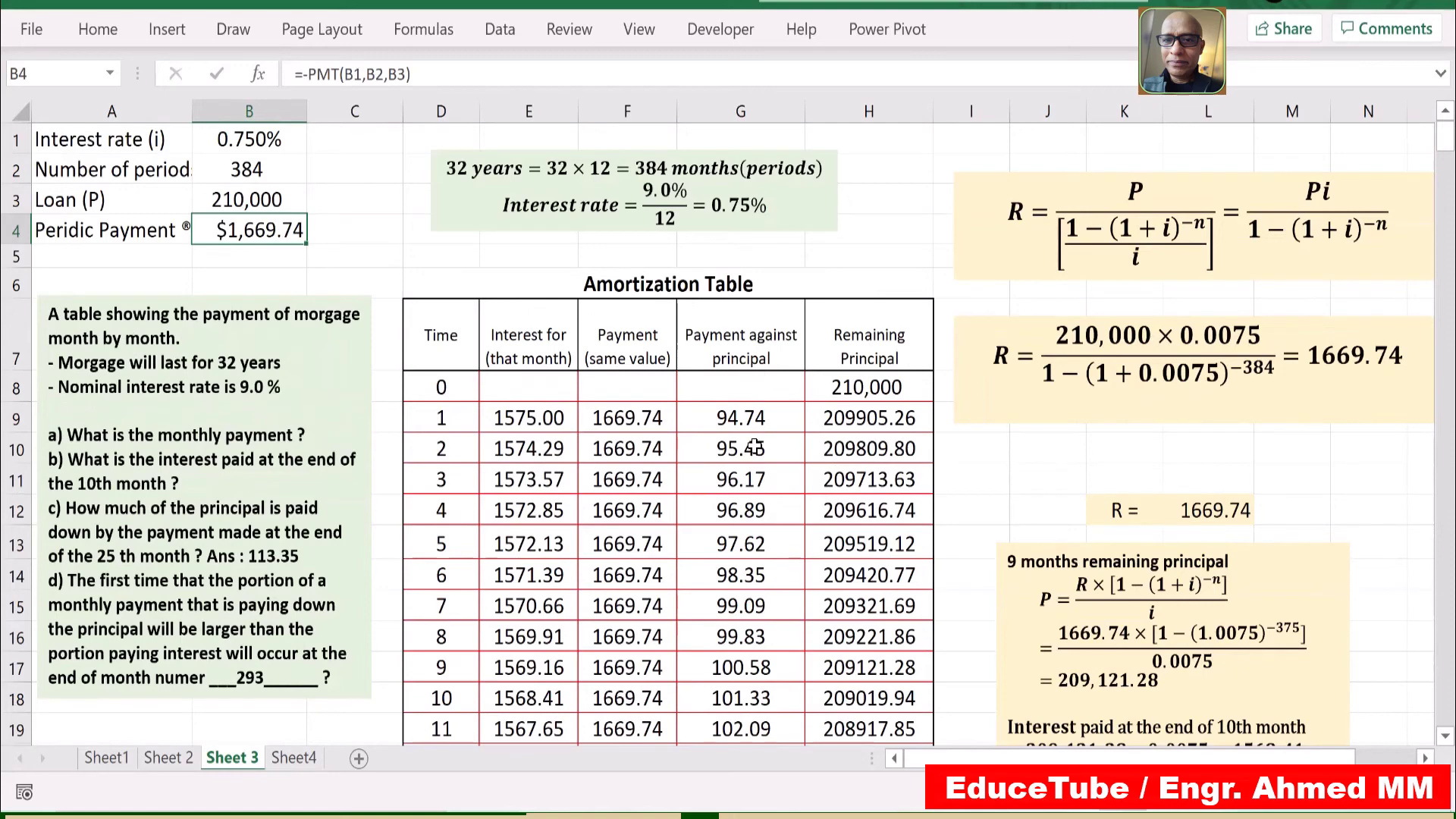
Step: Compare the interest and principal columns month by month to find the first month whose principal portion exceeds its interest portion
scroll(751, 448, down, 4)
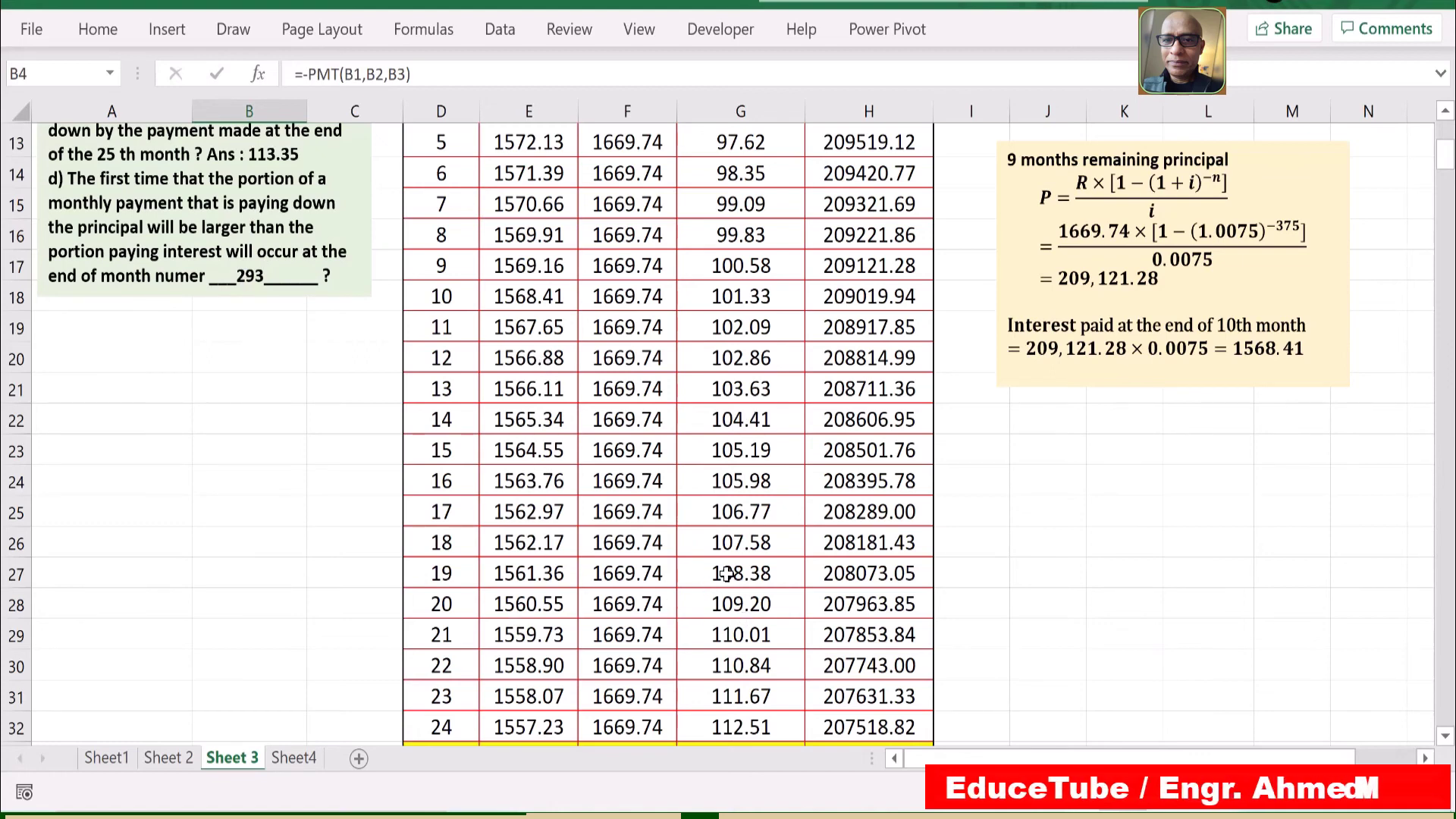
scroll(726, 574, down, 2)
scroll(726, 584, down, 4)
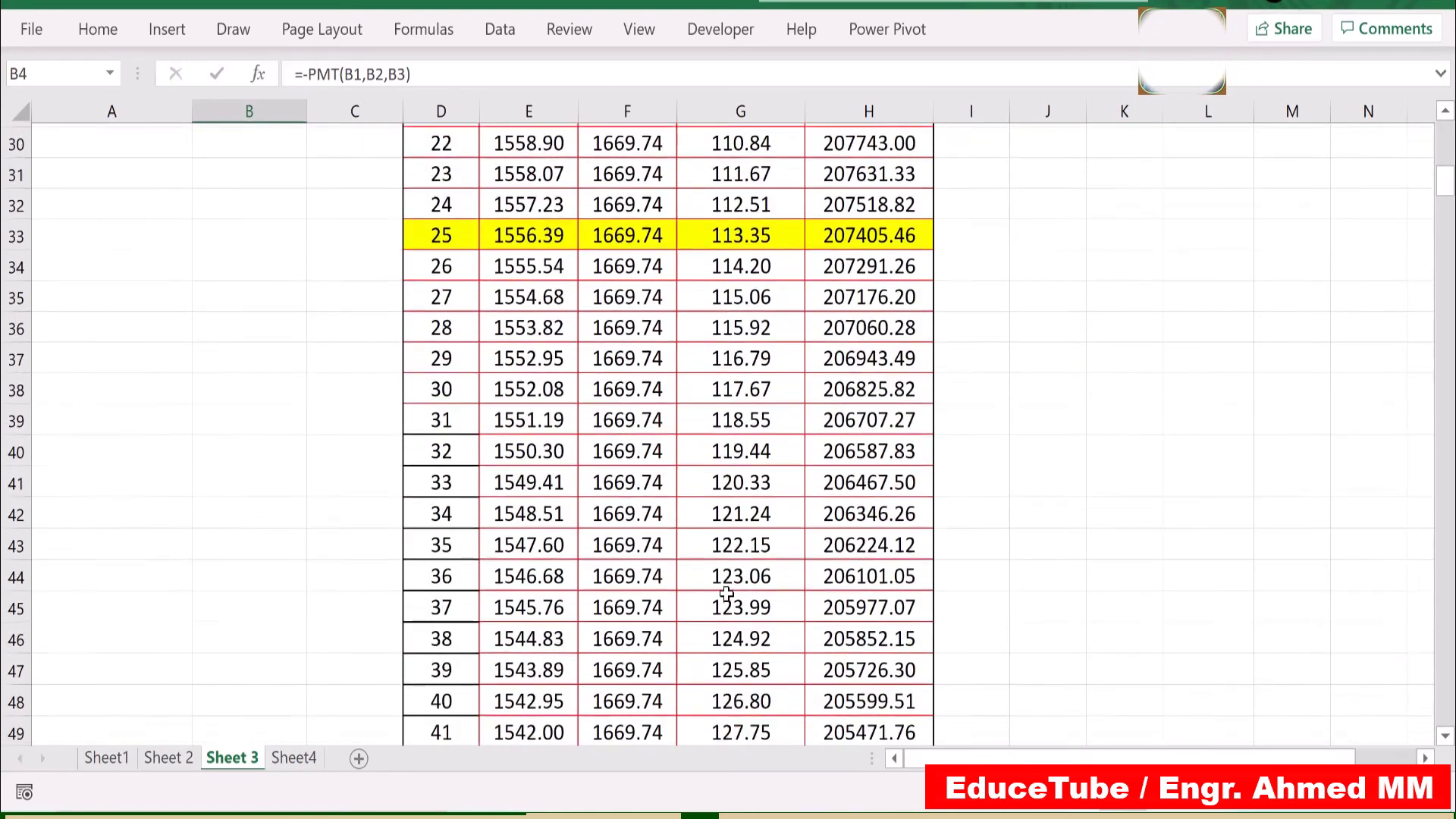
scroll(726, 593, down, 7)
scroll(726, 593, down, 2)
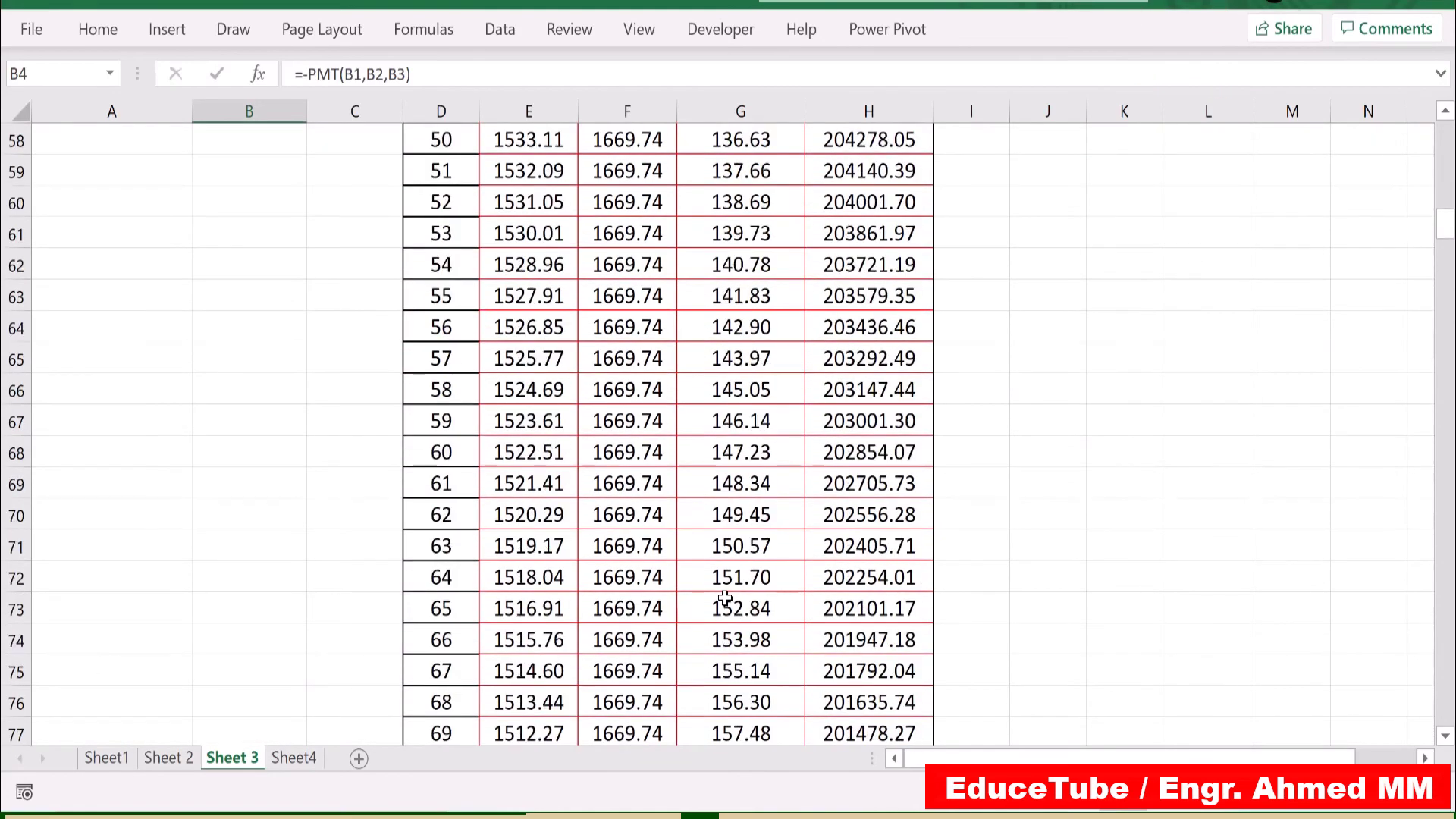
scroll(724, 599, up, 4)
scroll(721, 595, down, 17)
scroll(721, 599, down, 10)
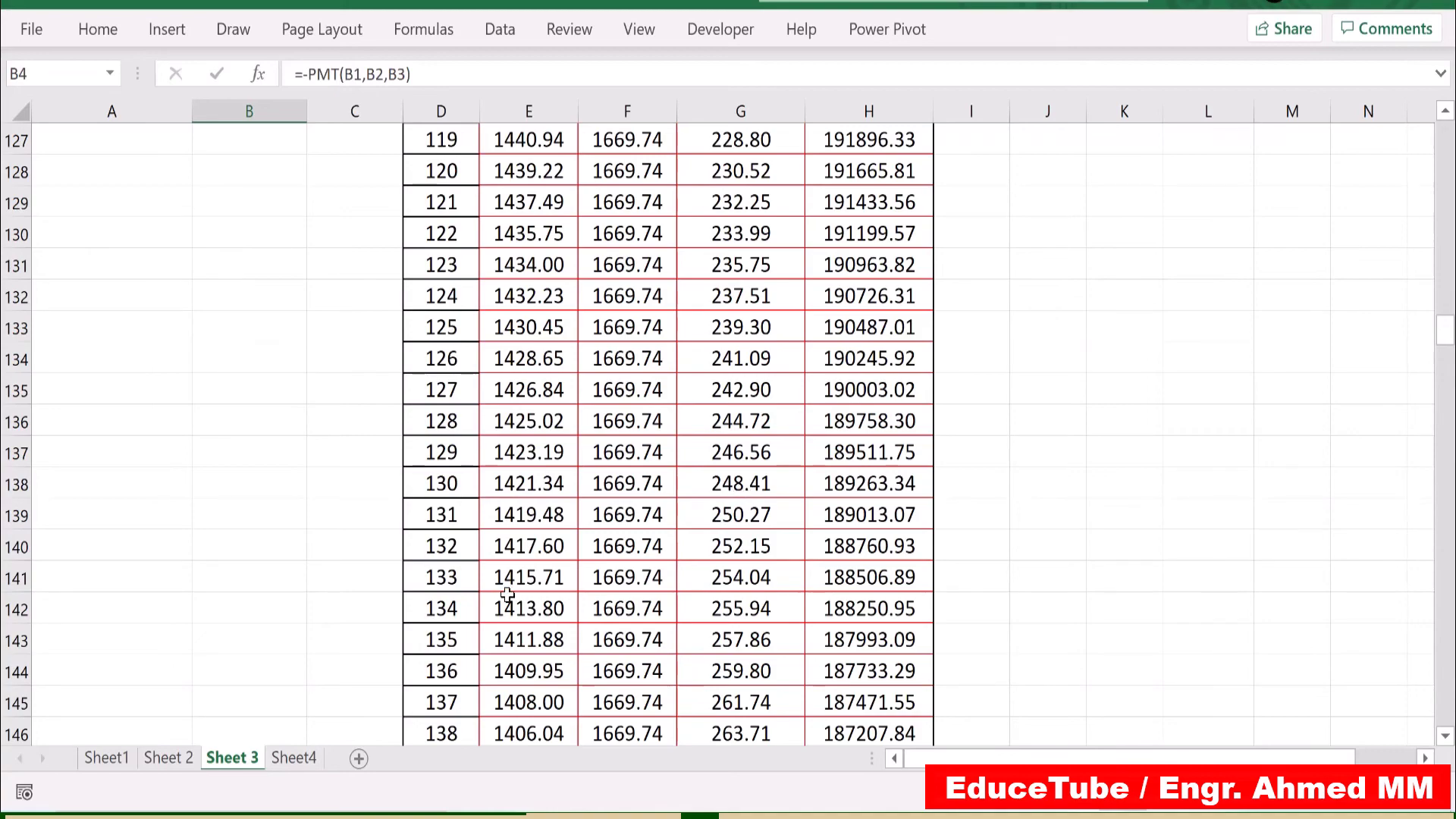
scroll(509, 599, down, 9)
scroll(509, 599, down, 17)
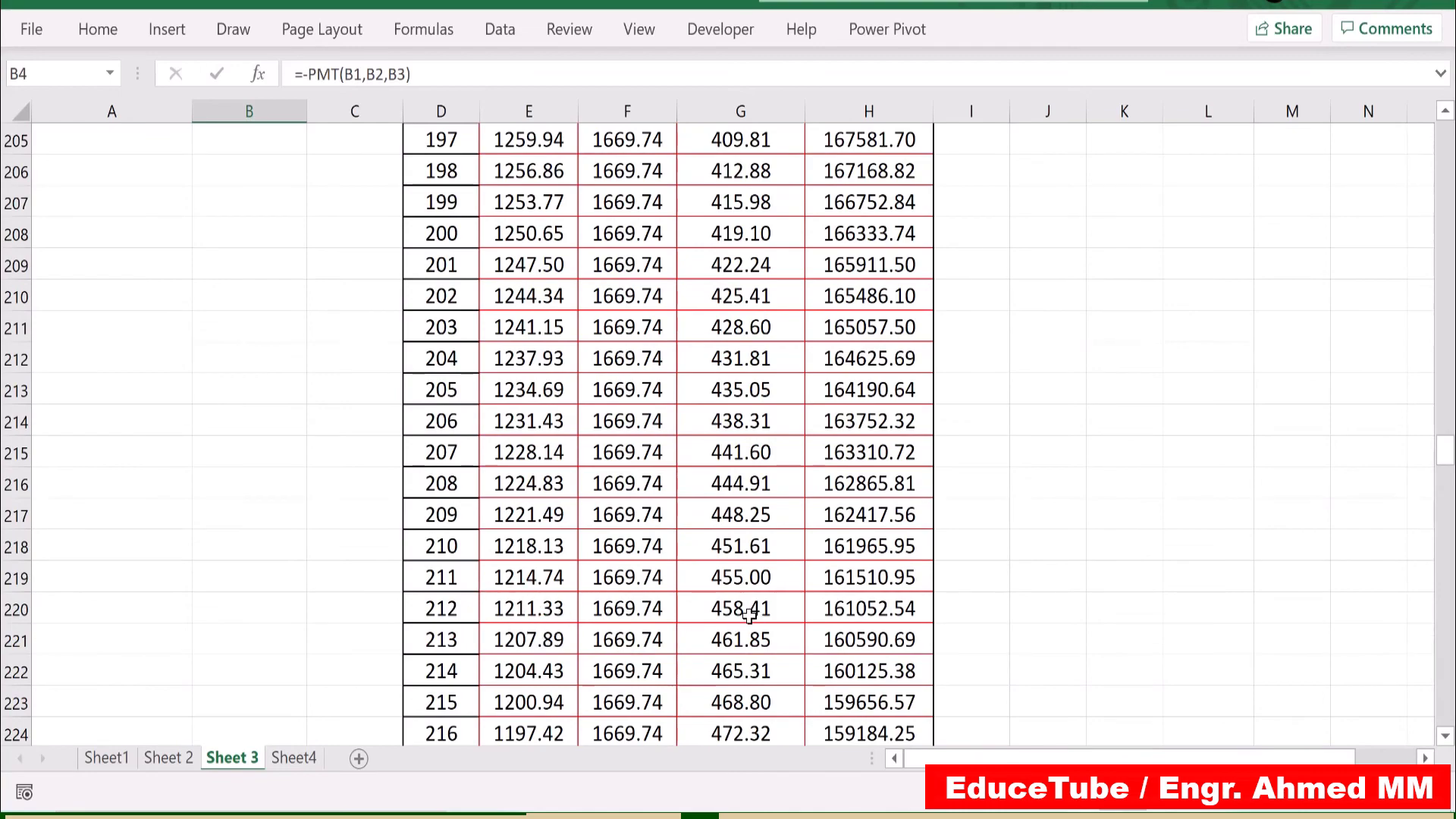
scroll(504, 634, down, 4)
scroll(508, 632, down, 17)
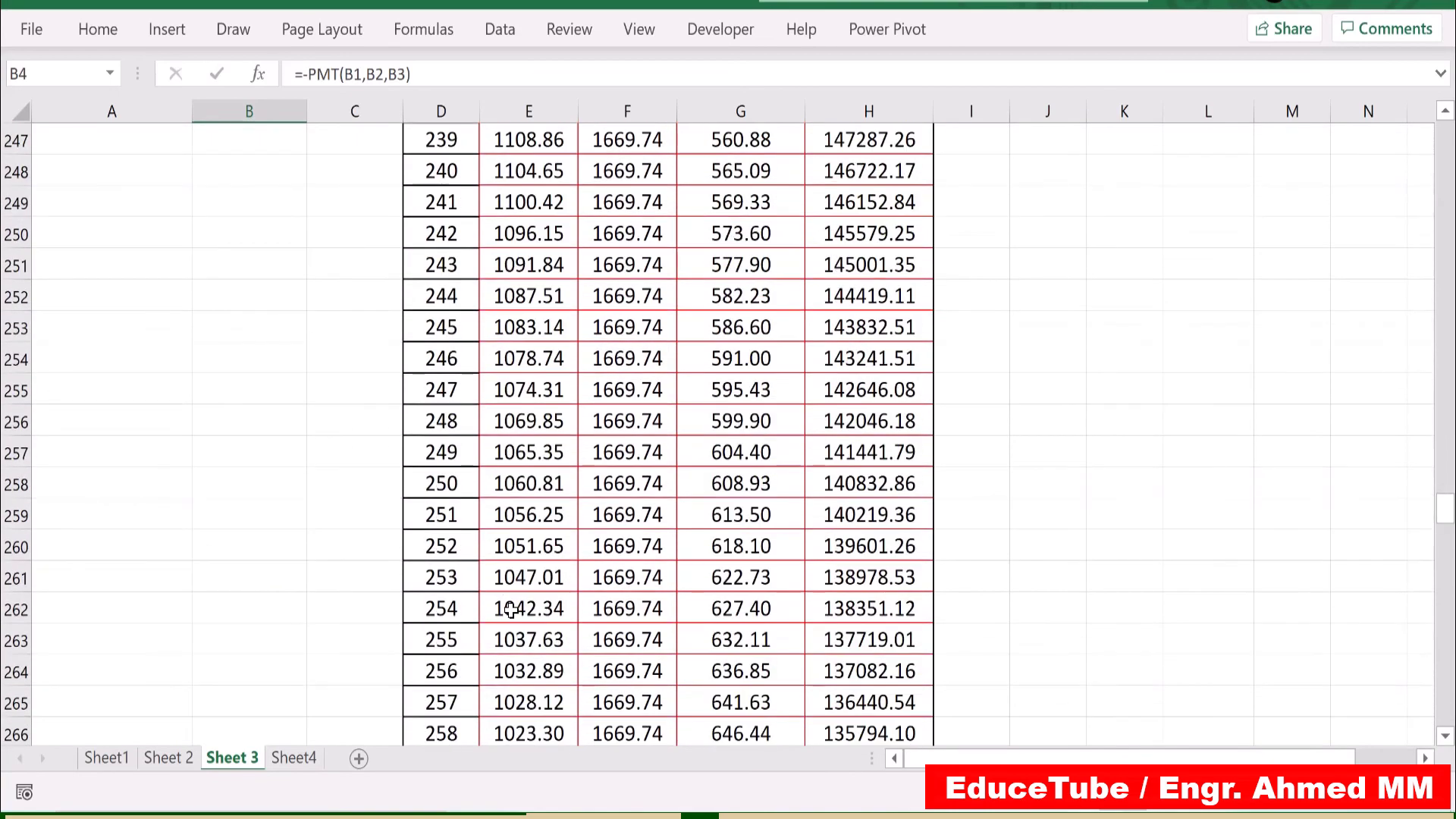
scroll(516, 609, down, 4)
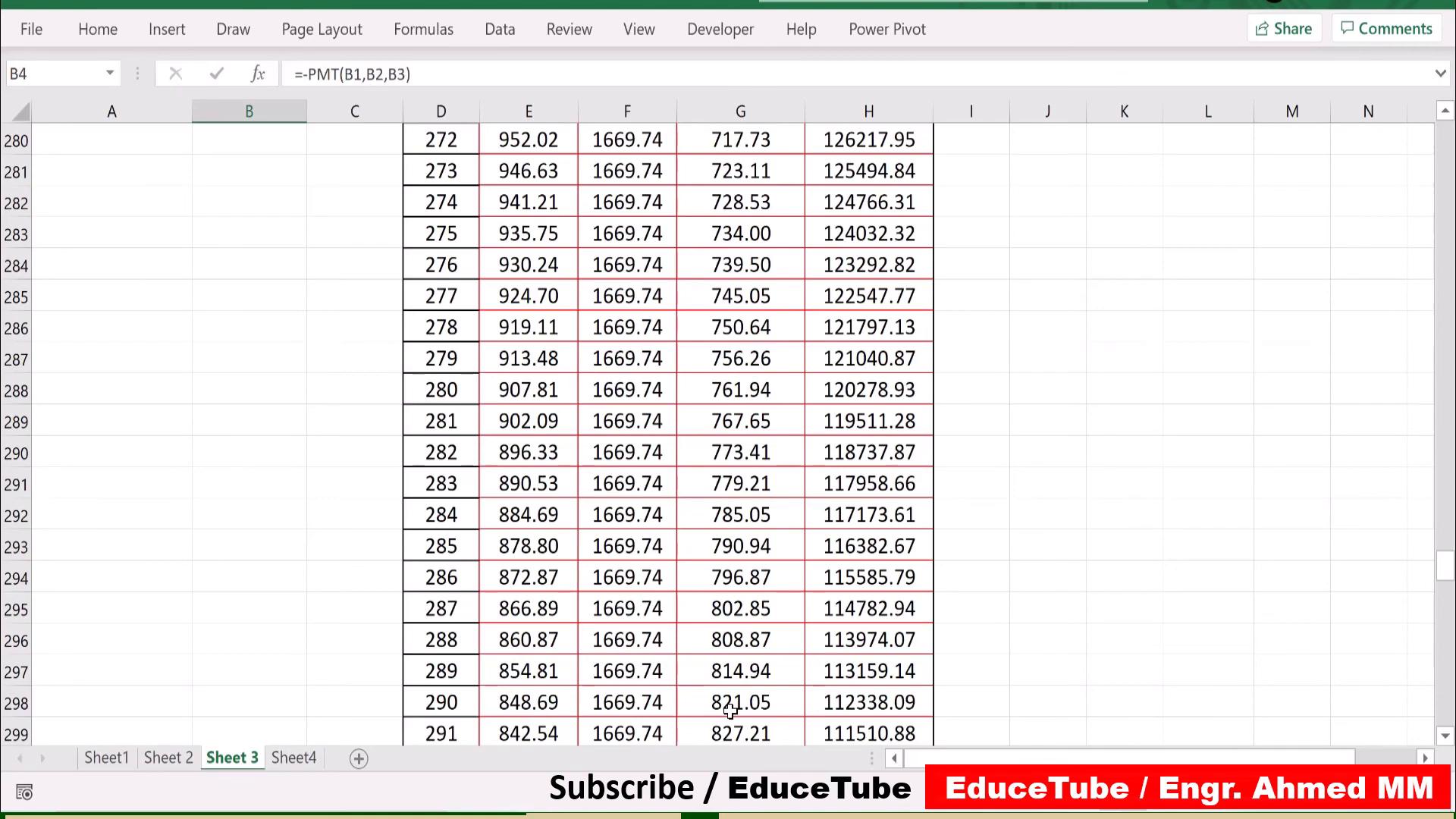
scroll(730, 710, down, 3)
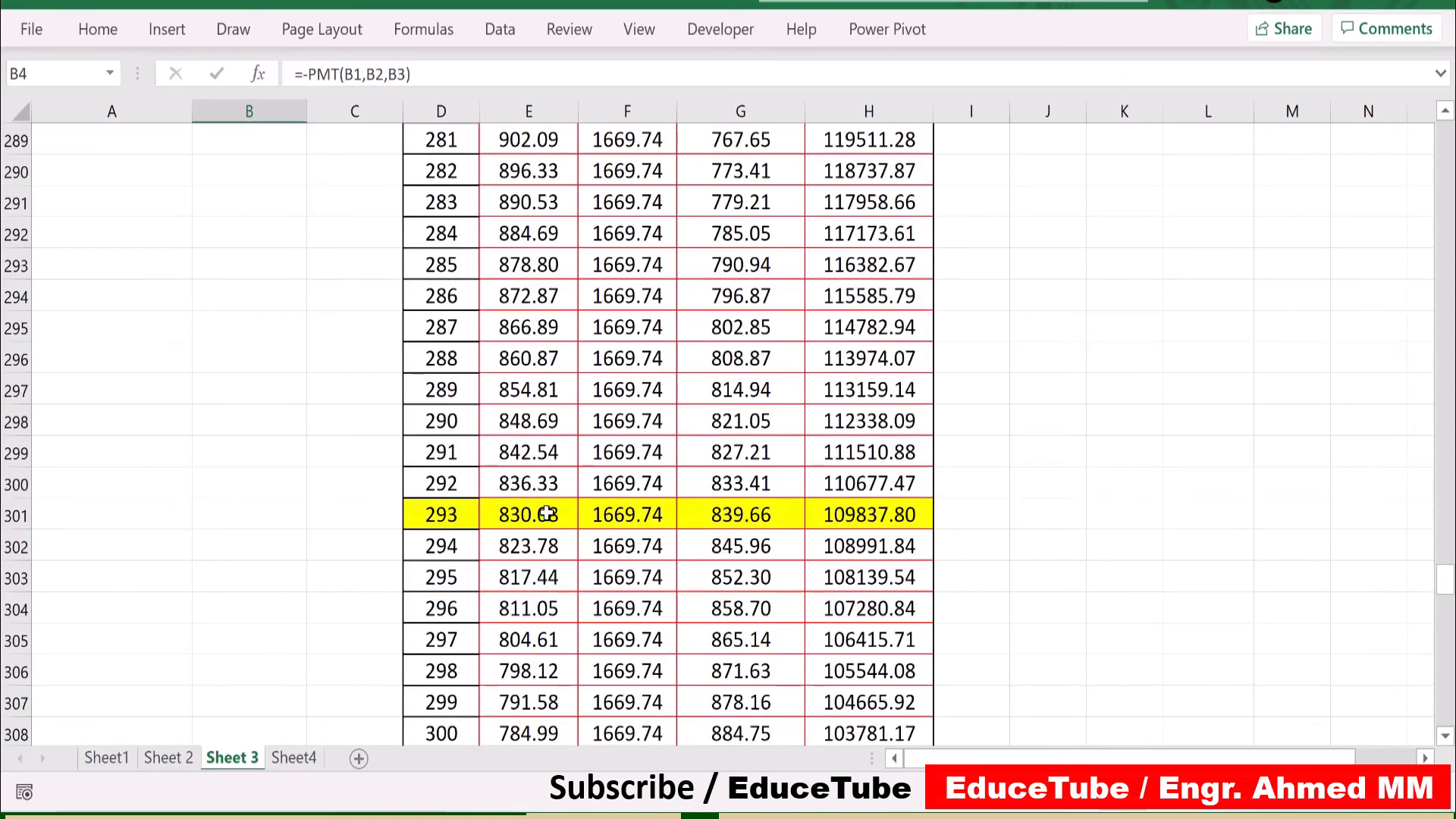